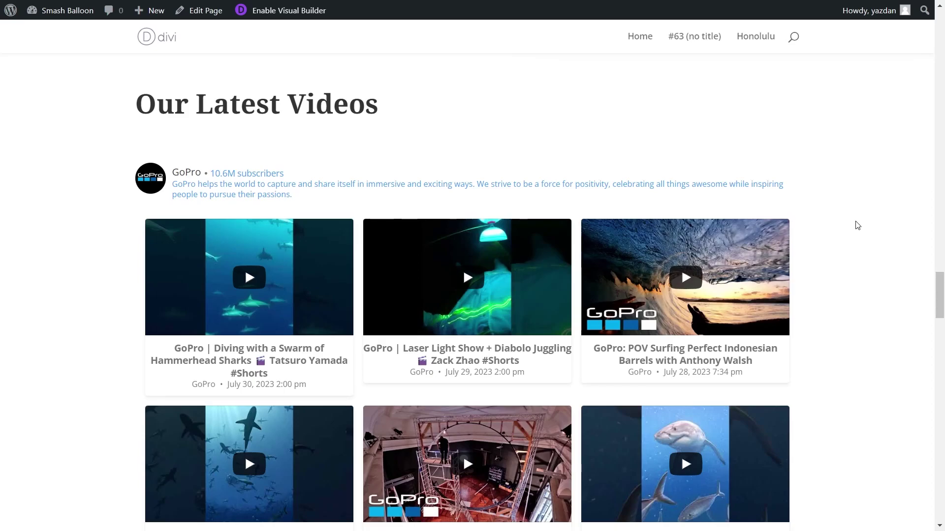
Scroll through the YouTube Feed Pro Grid demo of GoPro videos.
{"action": "scroll", "coordinate": [856, 226], "scroll_direction": "down", "scroll_amount": 6}
{"action": "scroll", "coordinate": [856, 233], "scroll_direction": "down", "scroll_amount": 2}
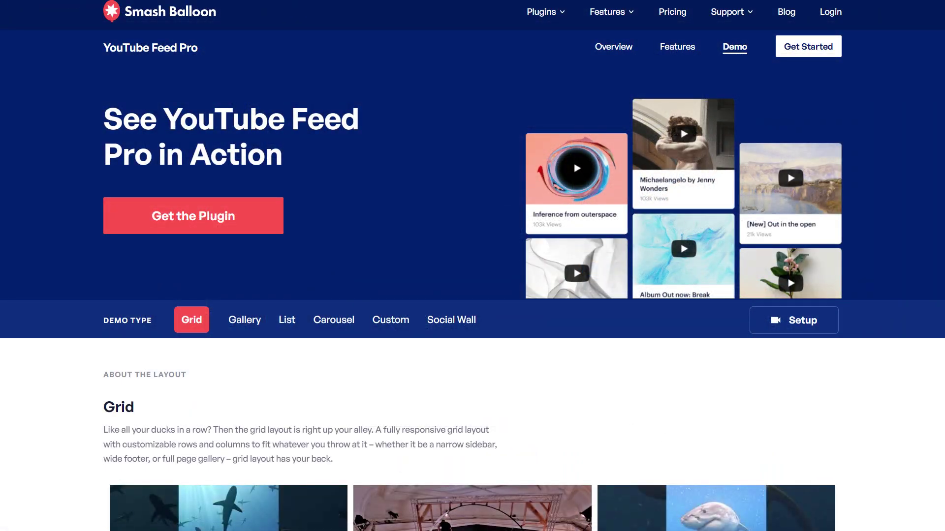
{"action": "scroll", "coordinate": [472, 266], "scroll_direction": "down", "scroll_amount": 2}
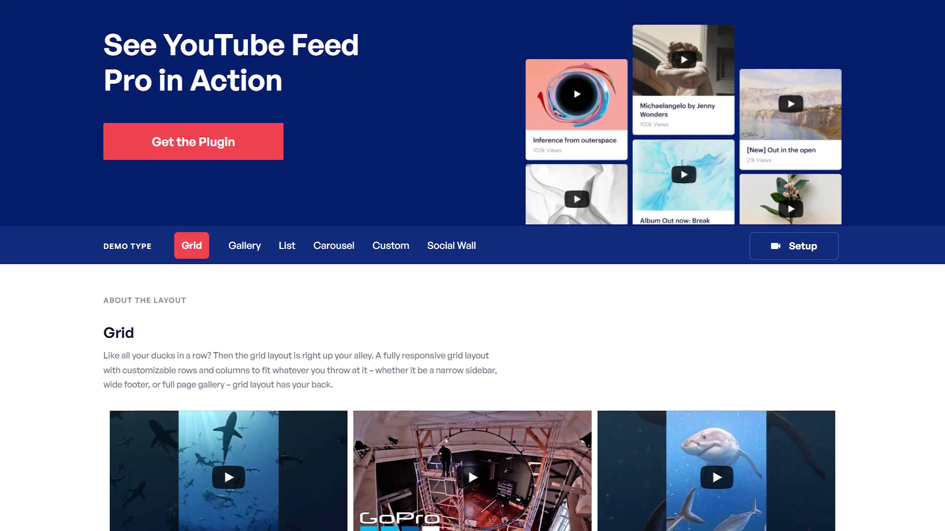
{"action": "scroll", "coordinate": [473, 266], "scroll_direction": "down", "scroll_amount": 3}
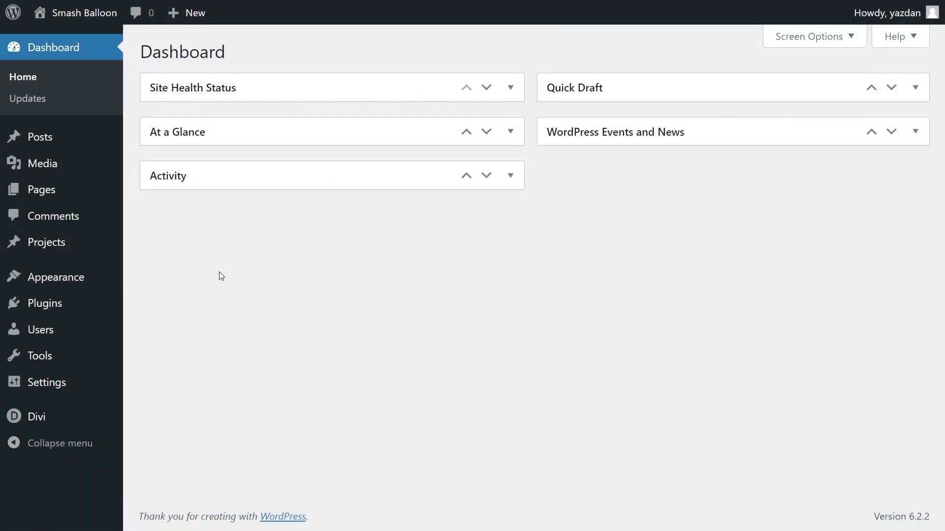
Upload and install the YouTube Feed Pro zip, then activate Feeds for YouTube Pro Developer 2.1.2.
{"action": "mouse_move", "coordinate": [77, 310]}
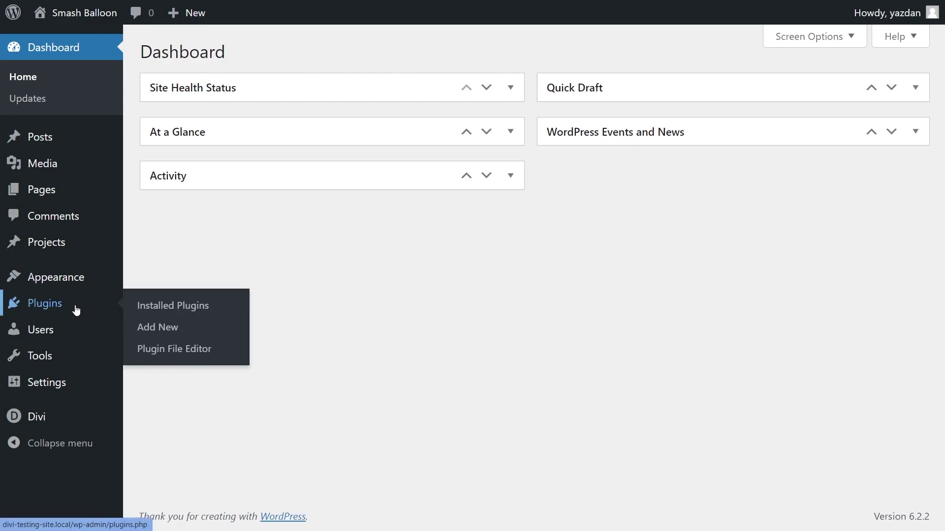
{"action": "left_click", "coordinate": [144, 327]}
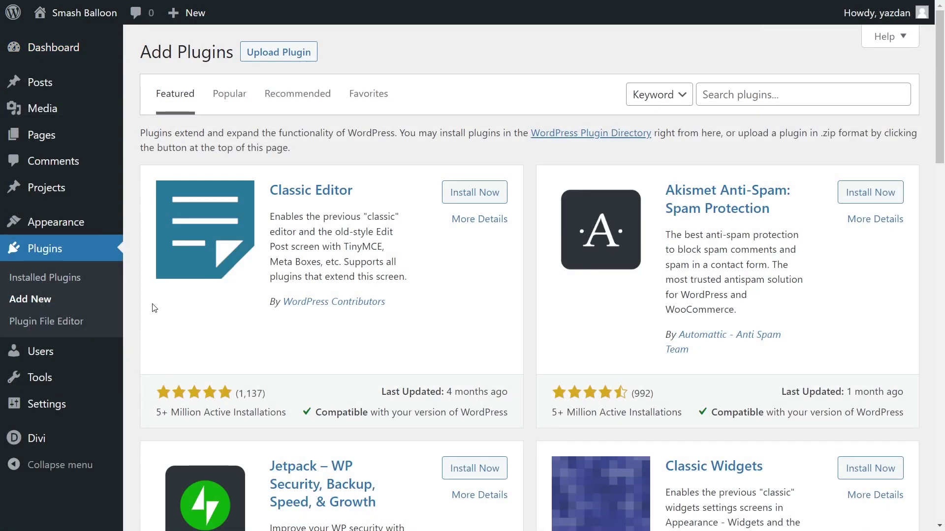
{"action": "left_click", "coordinate": [268, 58]}
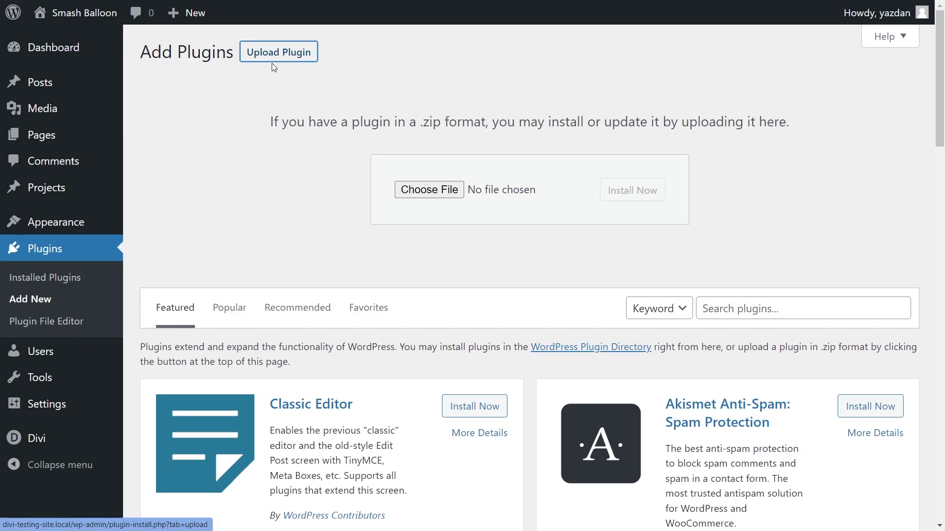
{"action": "left_click", "coordinate": [429, 190]}
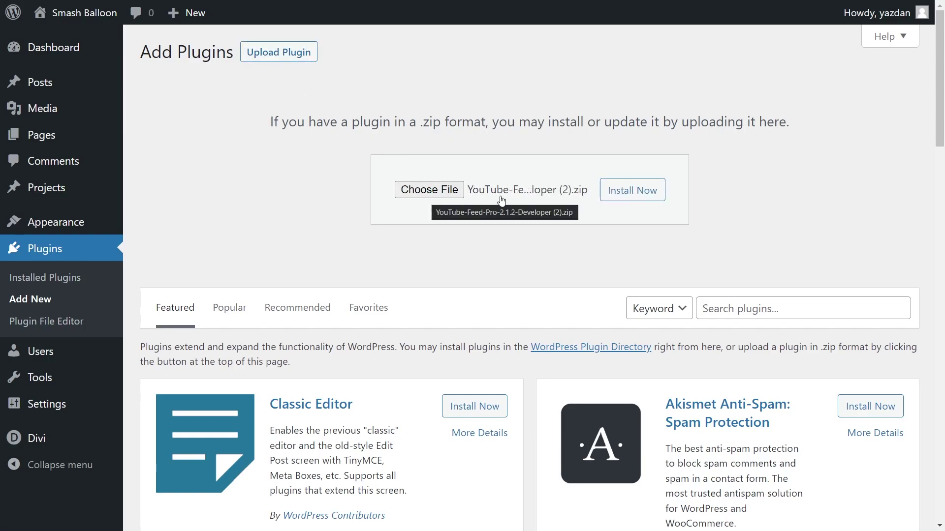
{"action": "left_click", "coordinate": [624, 191]}
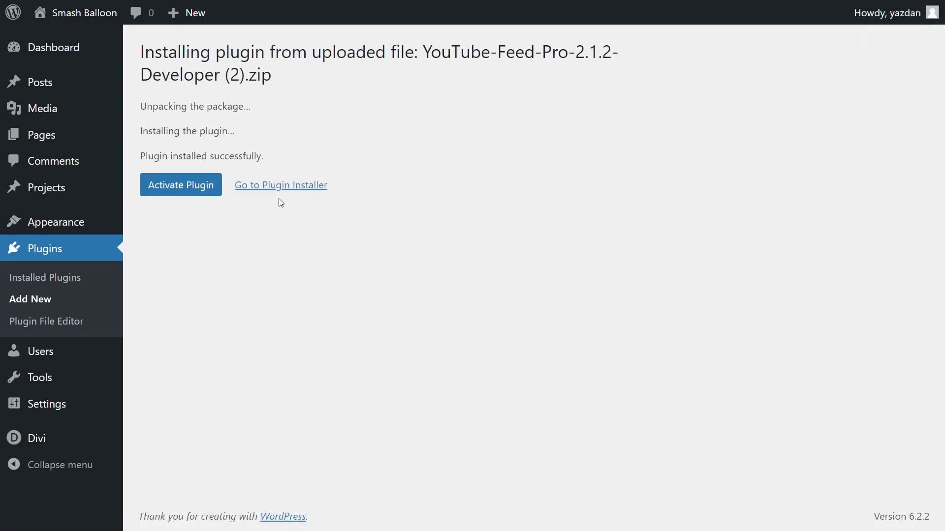
{"action": "left_click", "coordinate": [189, 187]}
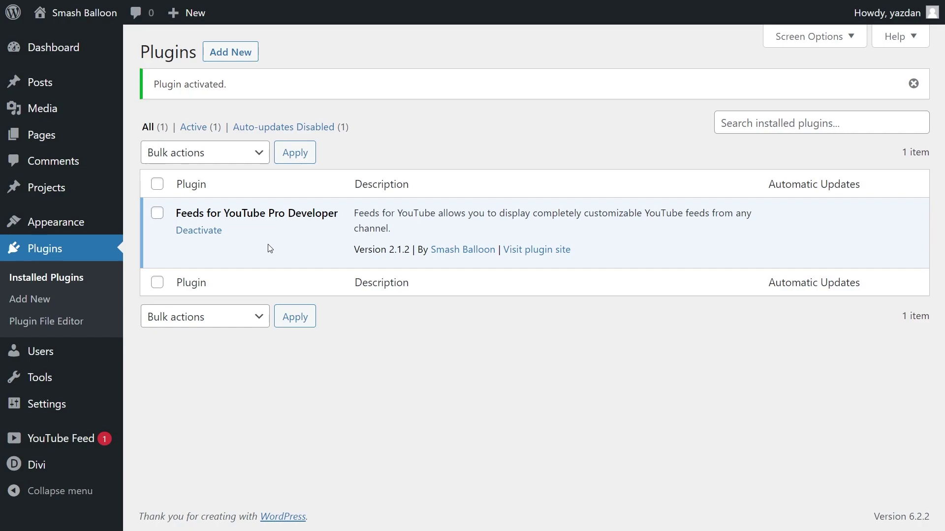
Activate the Pro license with the saved license key, then go to All Feeds.
{"action": "mouse_move", "coordinate": [36, 446]}
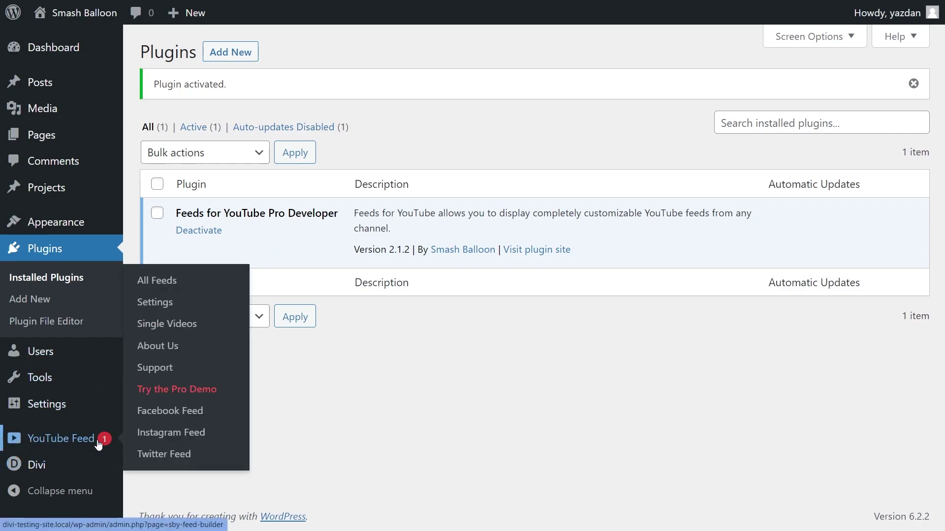
{"action": "left_click", "coordinate": [161, 305]}
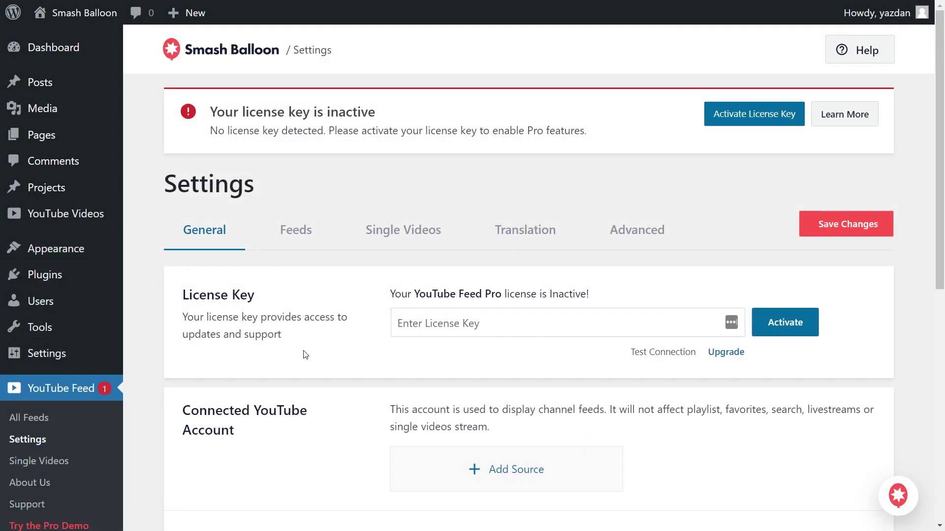
{"action": "left_click", "coordinate": [434, 326]}
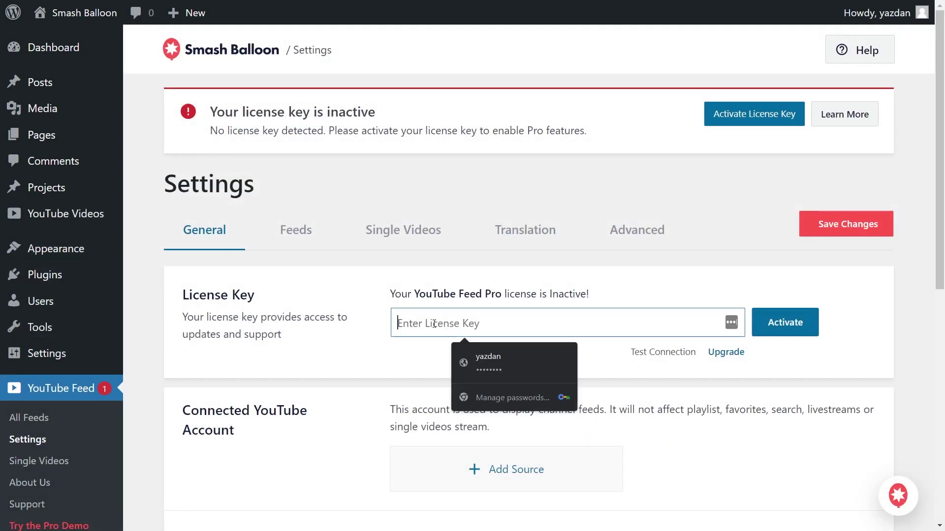
{"action": "left_click", "coordinate": [492, 362]}
{"action": "left_click", "coordinate": [792, 325]}
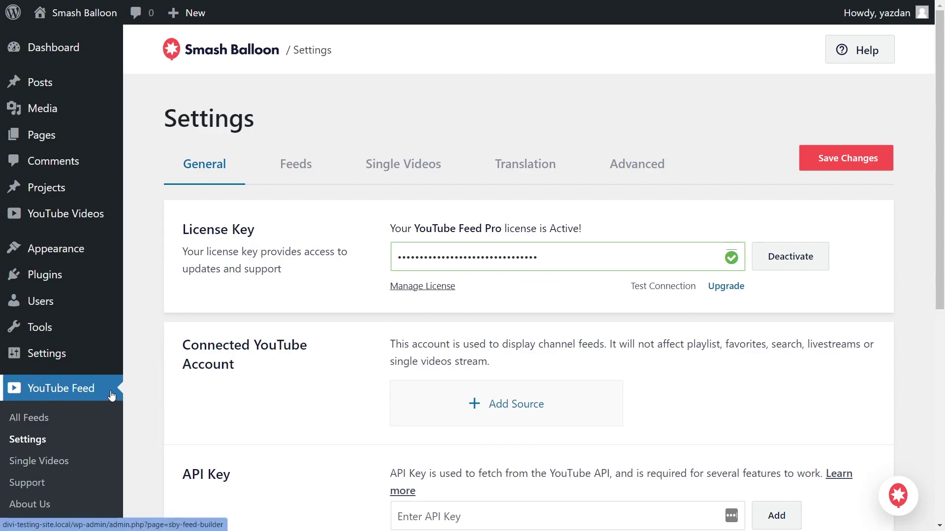
{"action": "left_click", "coordinate": [35, 420]}
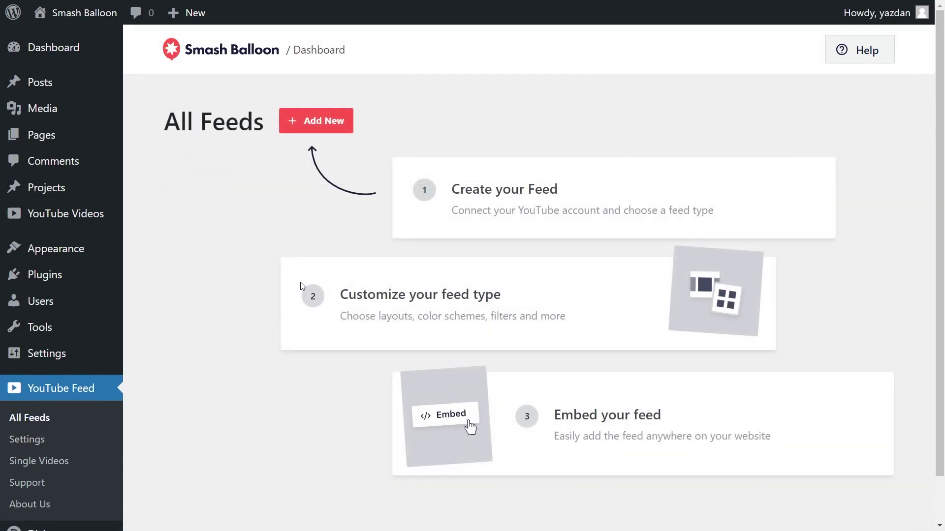
Start a new Channel feed and add the YouTube API key.
{"action": "left_click", "coordinate": [327, 123]}
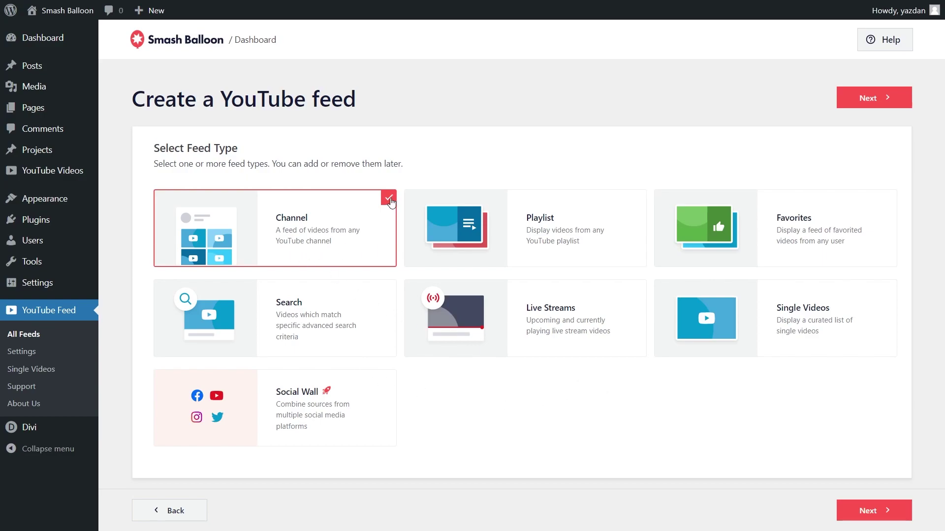
{"action": "left_click", "coordinate": [865, 101]}
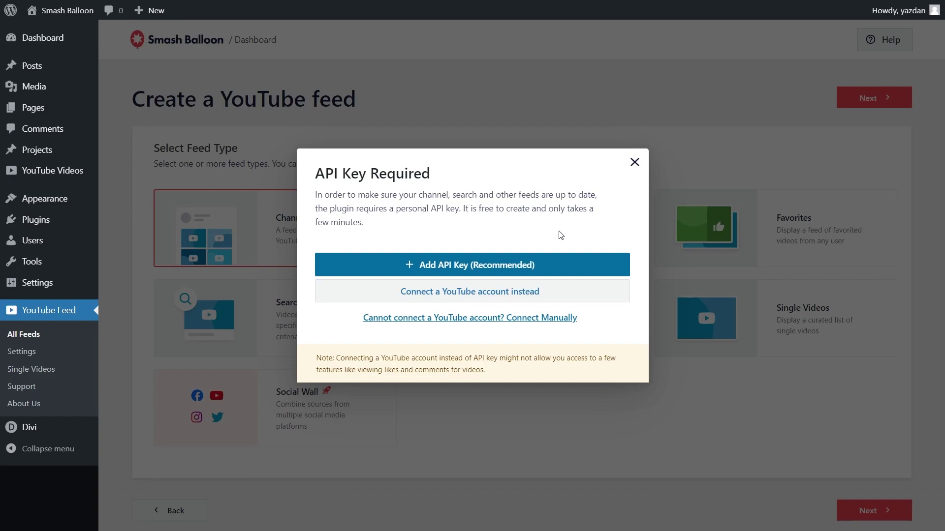
{"action": "left_click", "coordinate": [536, 266]}
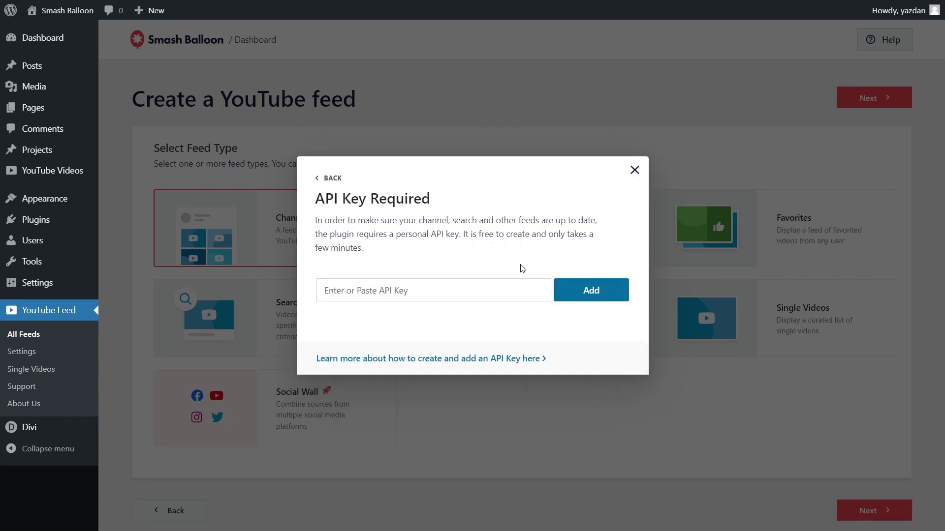
{"action": "left_click", "coordinate": [464, 290]}
{"action": "key", "text": "ctrl+v"}
{"action": "left_click", "coordinate": [574, 290]}
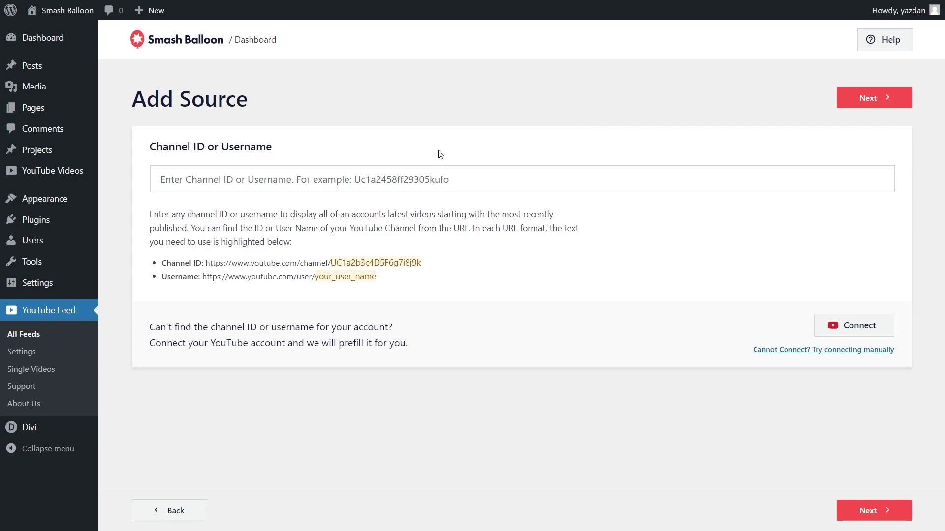
Paste the channel ID as the feed's source and continue.
{"action": "left_click", "coordinate": [417, 184]}
{"action": "type", "text": "UCqhnX4jA0A5paNd1v-zEysw"}
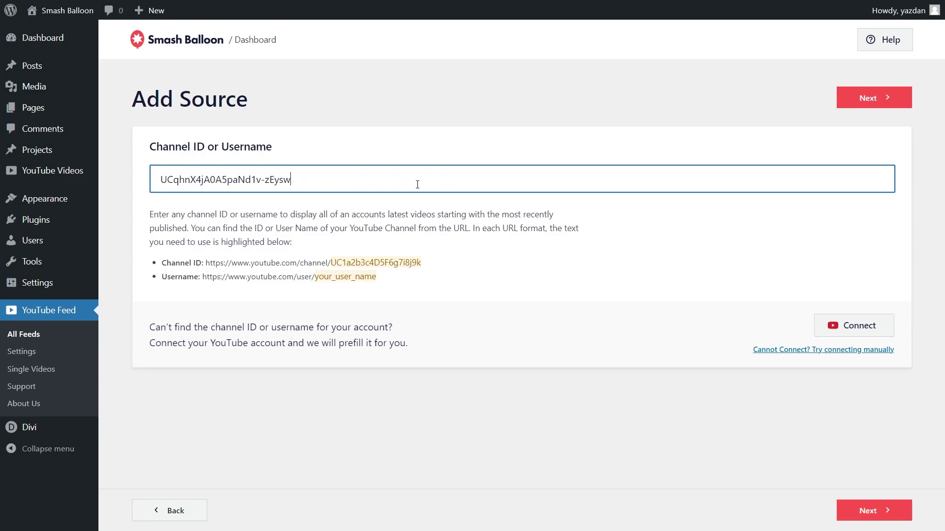
{"action": "left_click", "coordinate": [860, 105]}
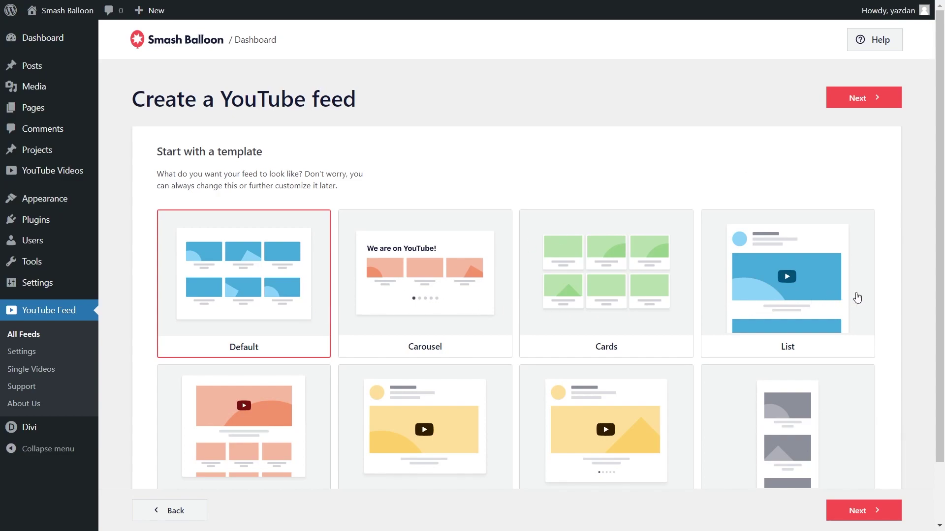
Create the feed from the Cards template and show its Feed Layout settings in the customizer.
{"action": "scroll", "coordinate": [891, 298], "scroll_direction": "down", "scroll_amount": 2}
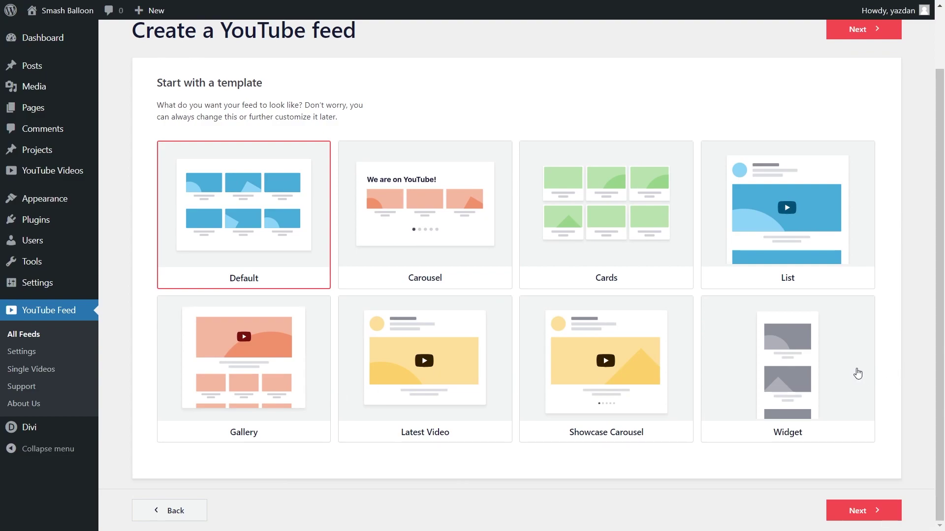
{"action": "left_click", "coordinate": [646, 237]}
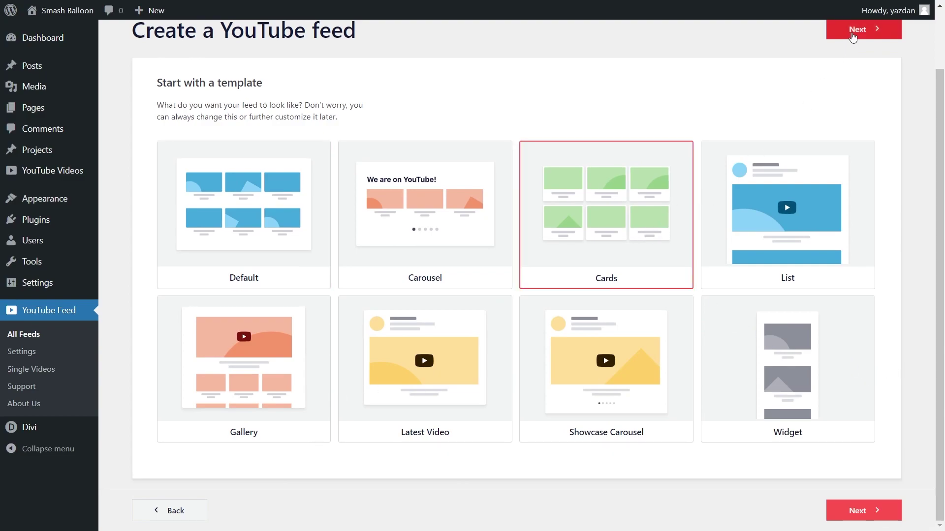
{"action": "left_click", "coordinate": [853, 35]}
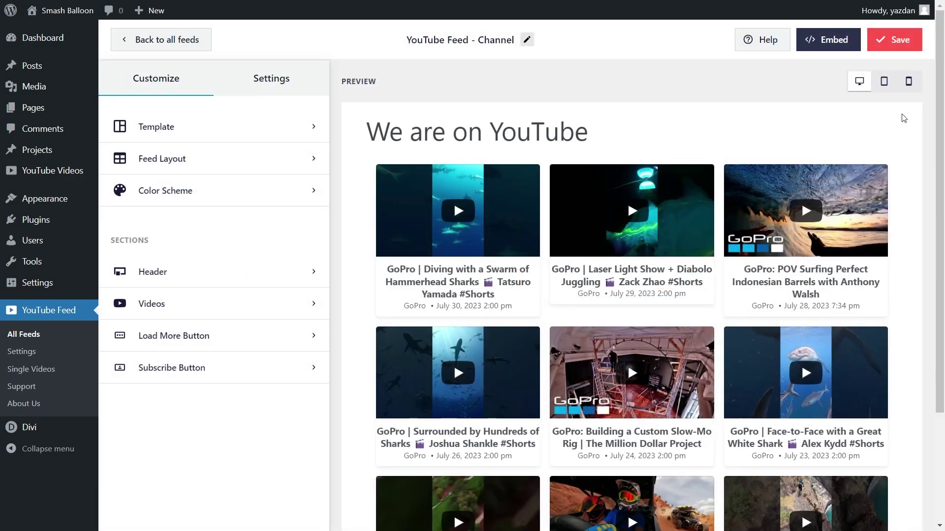
{"action": "scroll", "coordinate": [916, 145], "scroll_direction": "down", "scroll_amount": 3}
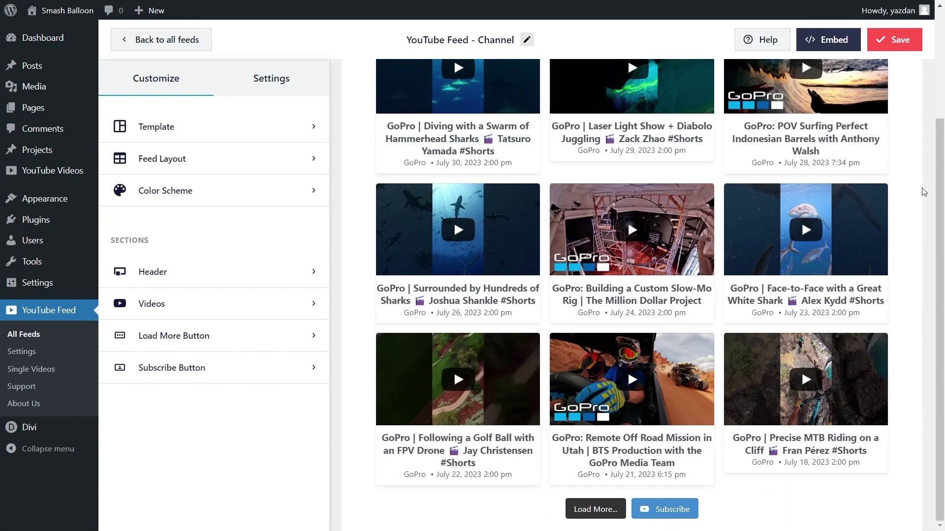
{"action": "scroll", "coordinate": [924, 194], "scroll_direction": "up", "scroll_amount": 3}
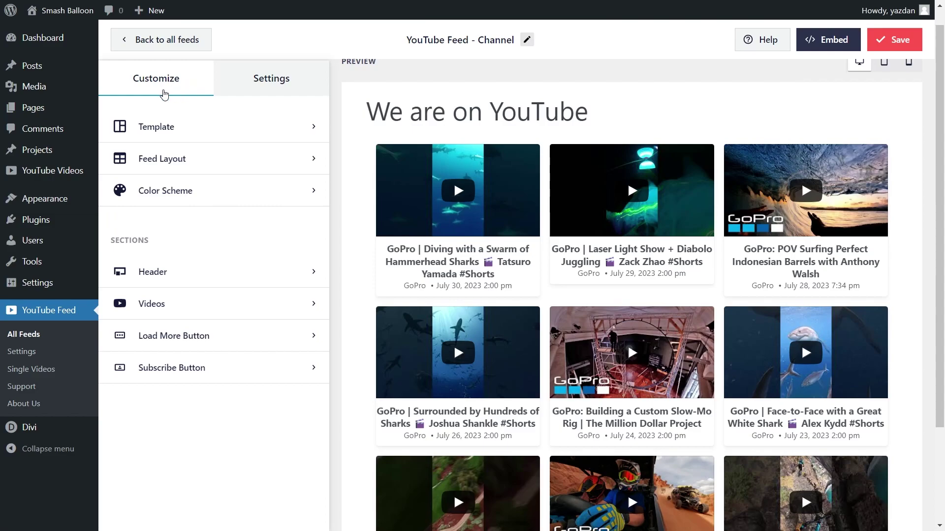
{"action": "left_click", "coordinate": [205, 168]}
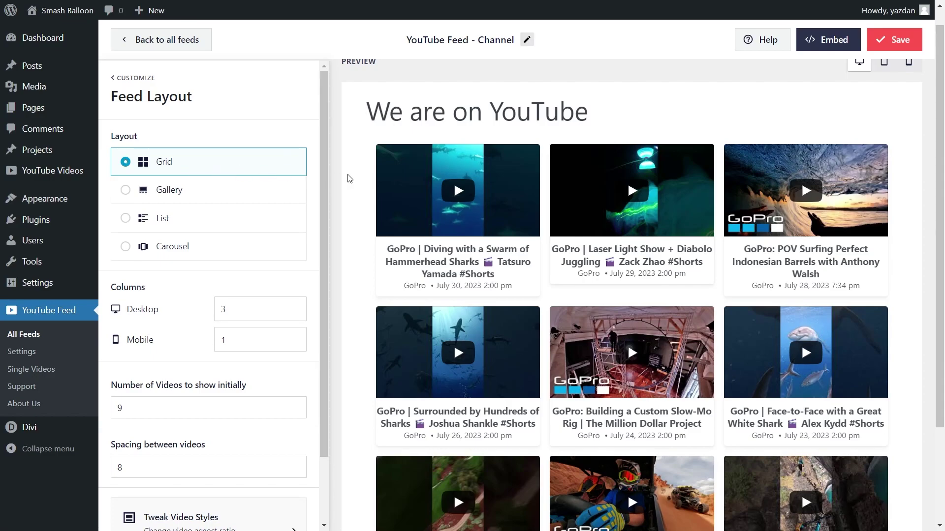
{"action": "scroll", "coordinate": [353, 183], "scroll_direction": "down", "scroll_amount": 3}
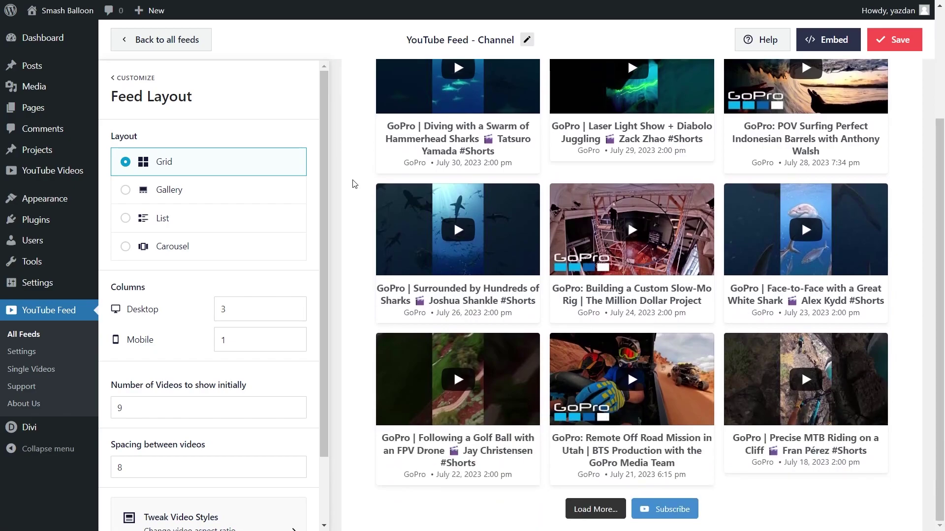
{"action": "left_click", "coordinate": [232, 190]}
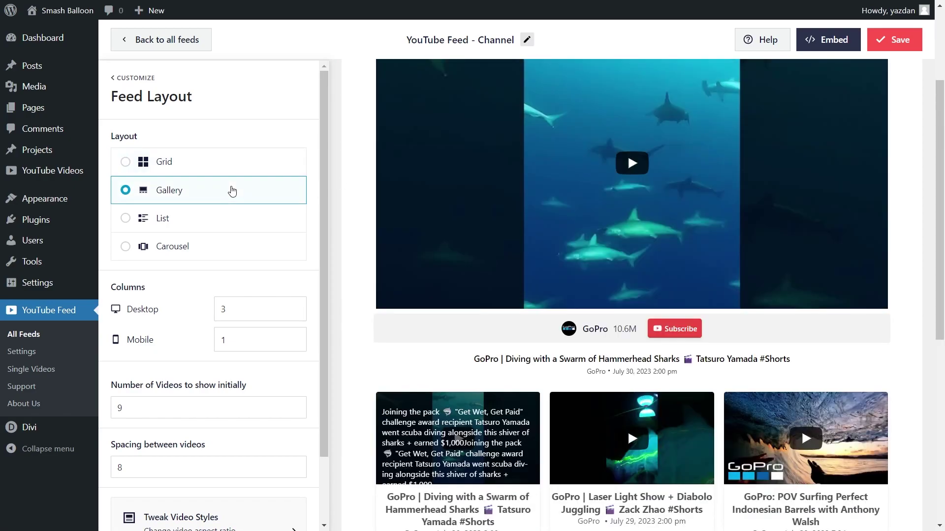
{"action": "scroll", "coordinate": [347, 196], "scroll_direction": "up", "scroll_amount": 3}
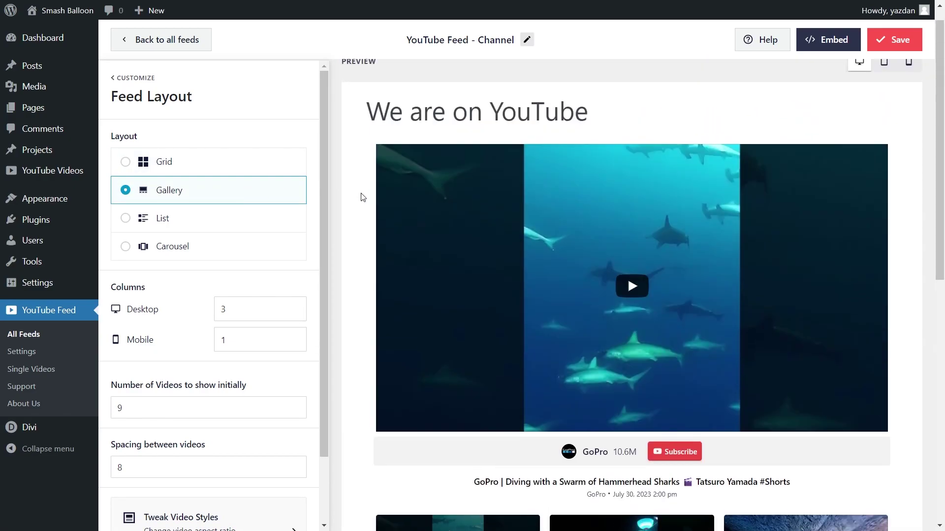
{"action": "scroll", "coordinate": [361, 206], "scroll_direction": "down", "scroll_amount": 10}
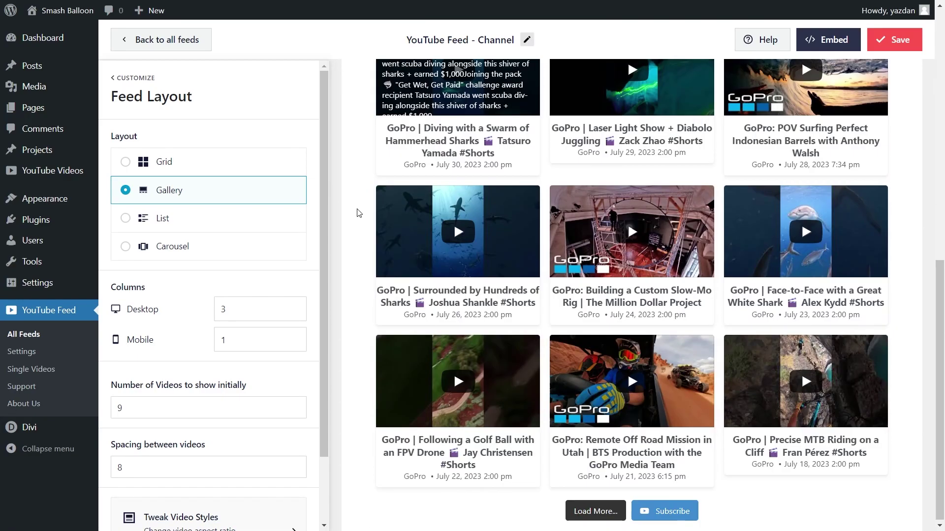
{"action": "left_click", "coordinate": [266, 218]}
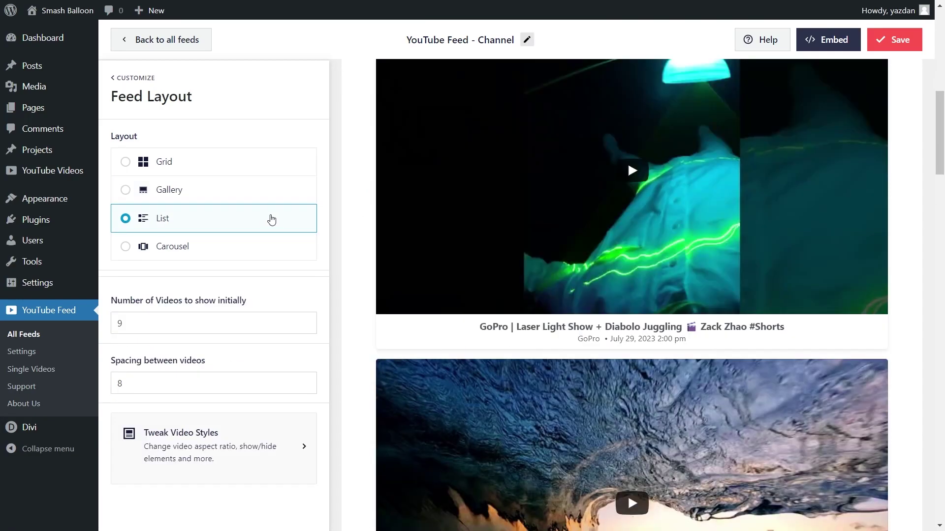
{"action": "scroll", "coordinate": [364, 211], "scroll_direction": "down", "scroll_amount": 10}
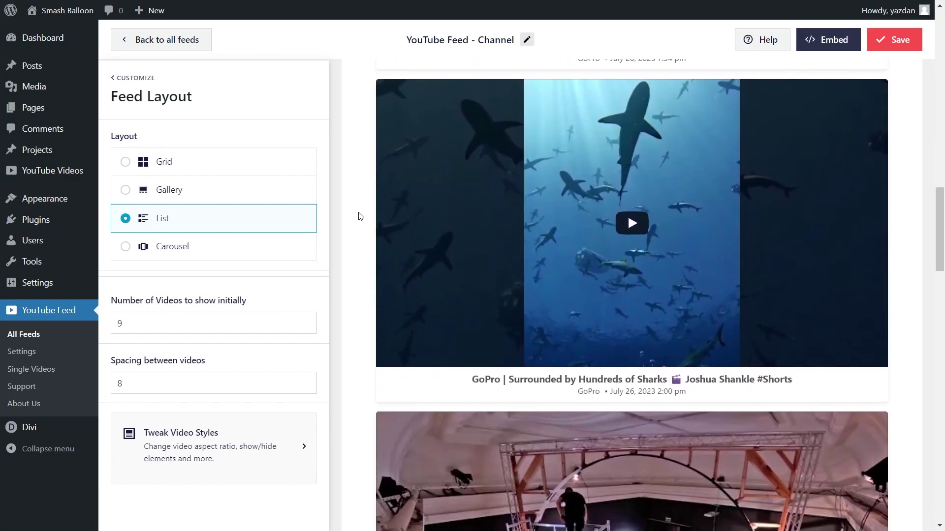
{"action": "scroll", "coordinate": [361, 217], "scroll_direction": "down", "scroll_amount": 5}
{"action": "left_click", "coordinate": [280, 245]}
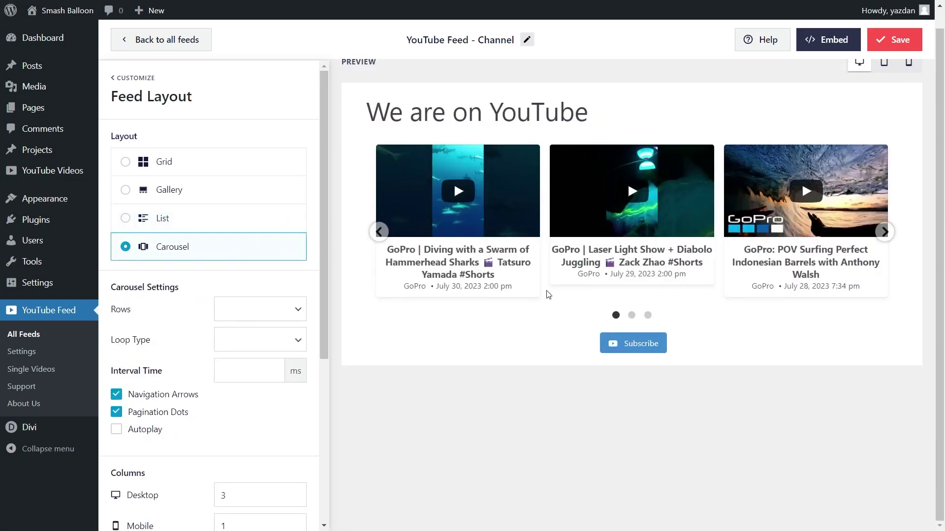
{"action": "left_click", "coordinate": [632, 315]}
{"action": "left_click", "coordinate": [648, 315]}
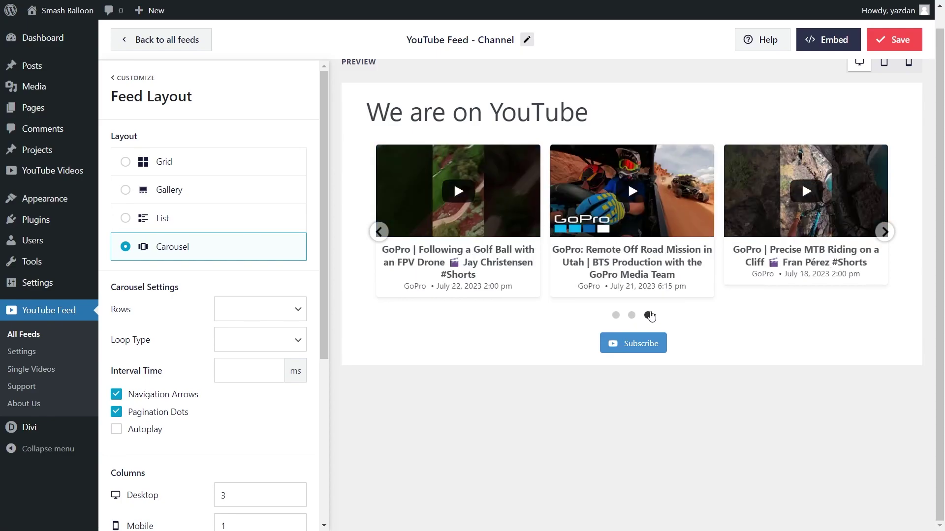
{"action": "left_click", "coordinate": [205, 167]}
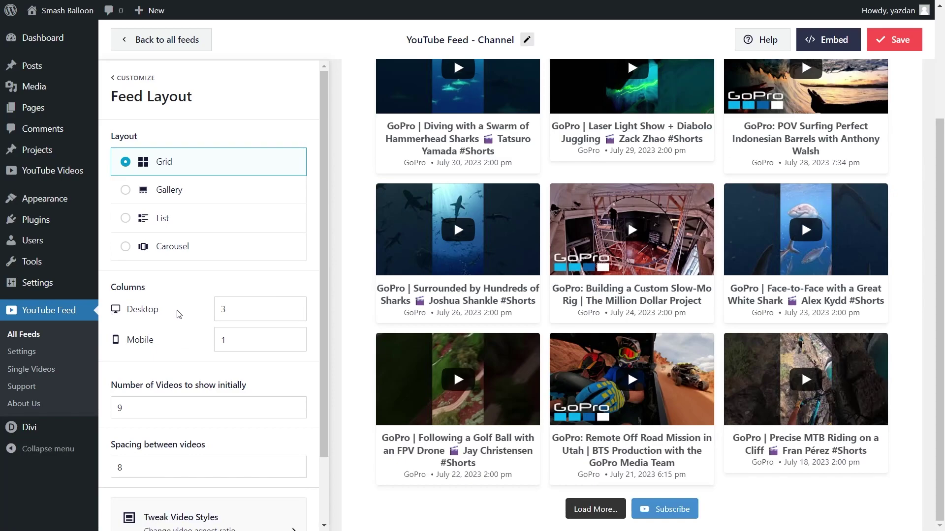
Keep 3 desktop columns after trying 4, set 12 initial videos, and save the feed.
{"action": "double_click", "coordinate": [223, 309]}
{"action": "type", "text": "4"}
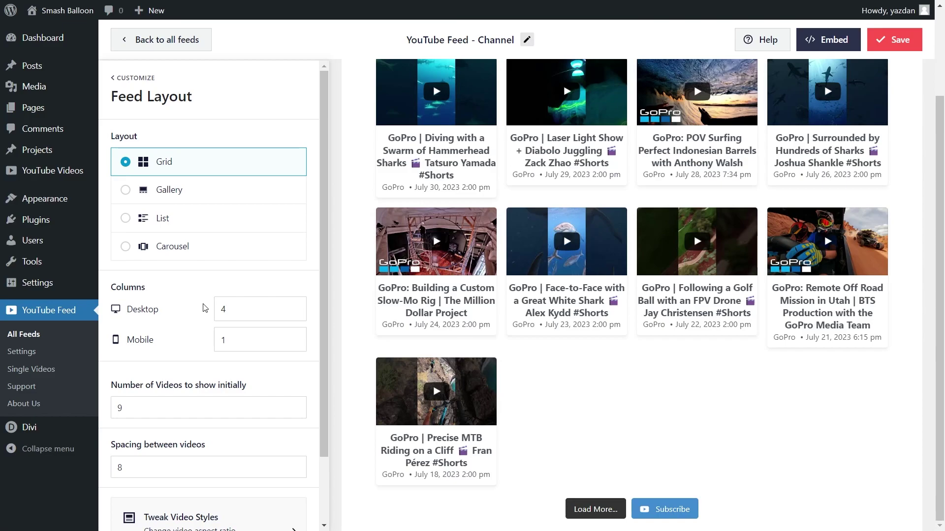
{"action": "double_click", "coordinate": [248, 310]}
{"action": "type", "text": "3"}
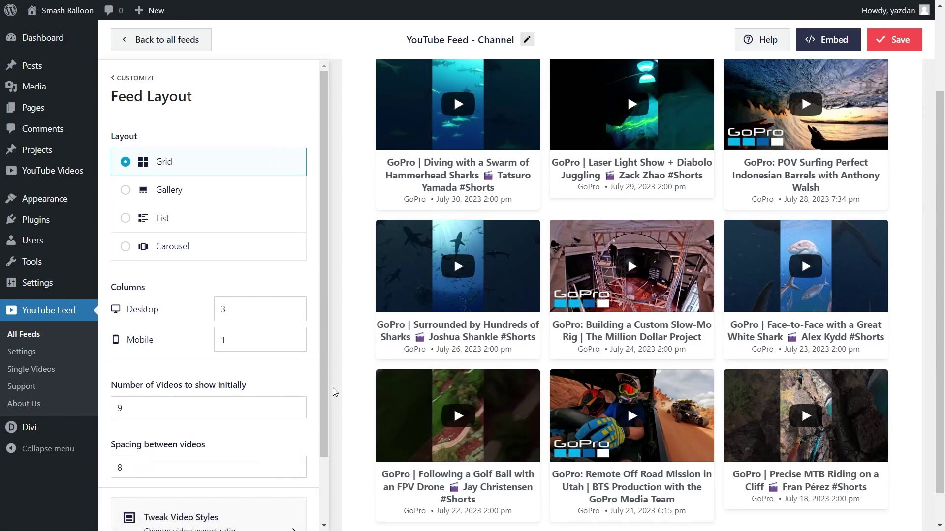
{"action": "left_click_drag", "start_coordinate": [162, 408], "coordinate": [103, 409]}
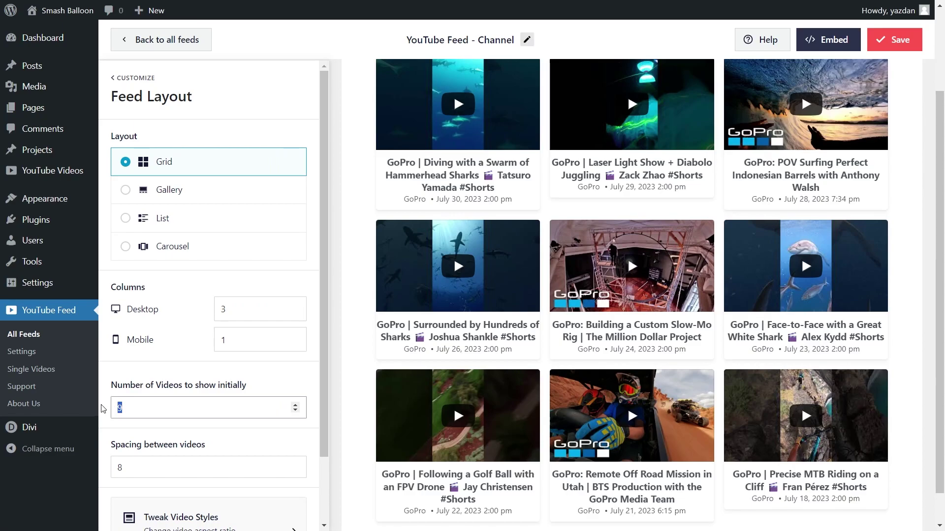
{"action": "type", "text": "12"}
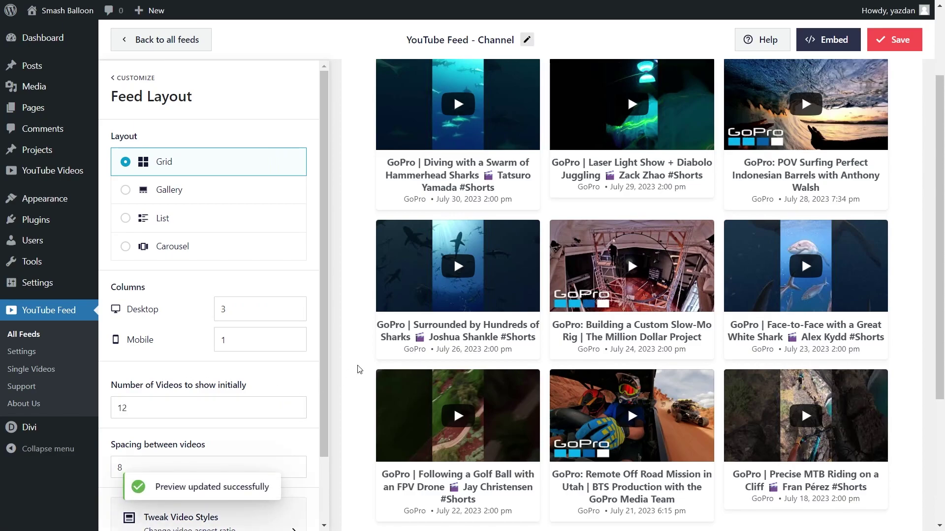
{"action": "scroll", "coordinate": [358, 374], "scroll_direction": "down", "scroll_amount": 1}
{"action": "scroll", "coordinate": [358, 374], "scroll_direction": "down", "scroll_amount": 4}
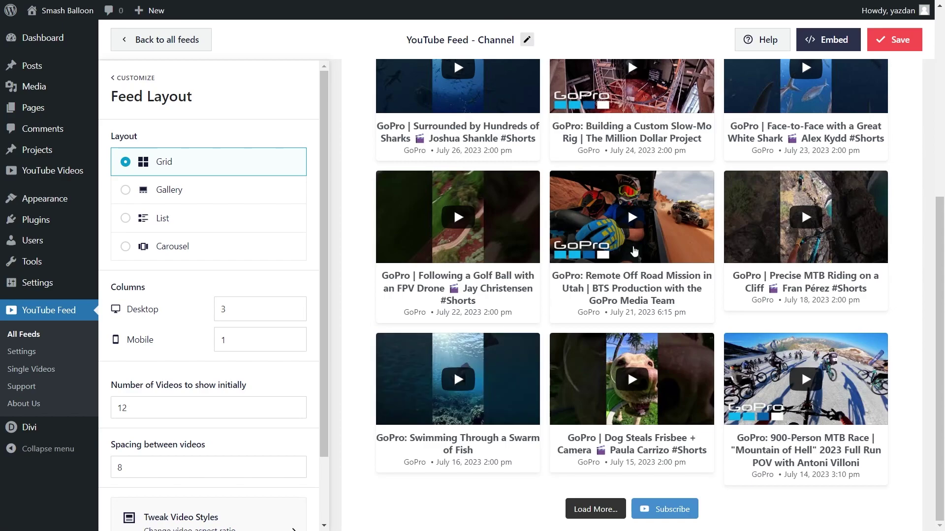
{"action": "left_click", "coordinate": [918, 44]}
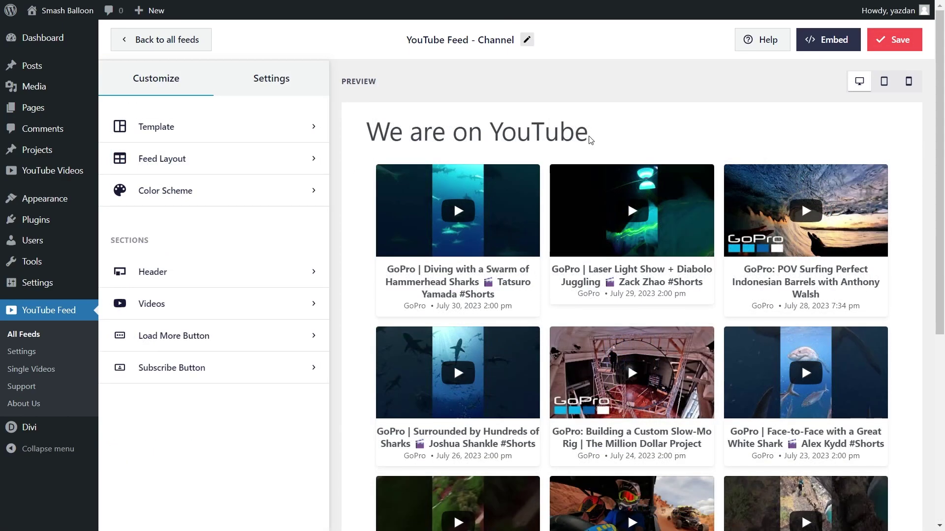
Switch the header to the Standard channel style, keep it enabled, and save.
{"action": "left_click", "coordinate": [209, 275]}
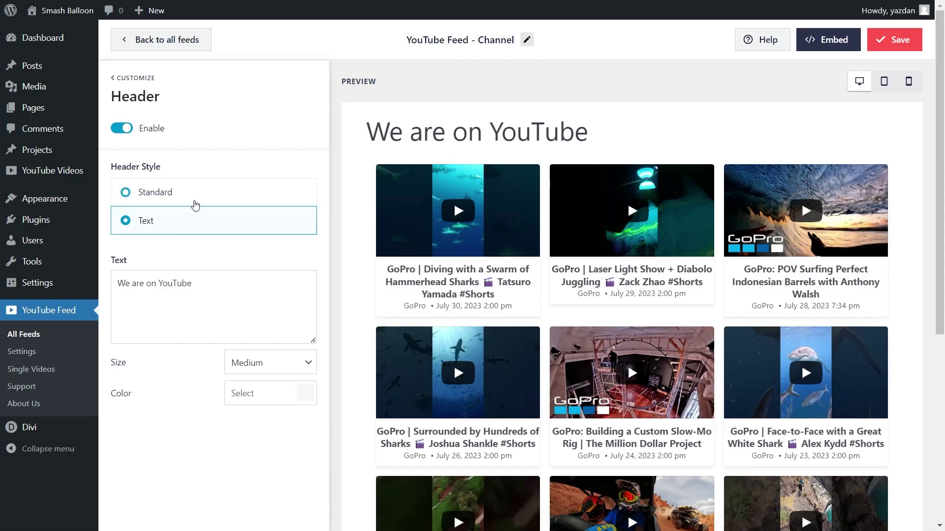
{"action": "left_click", "coordinate": [194, 199]}
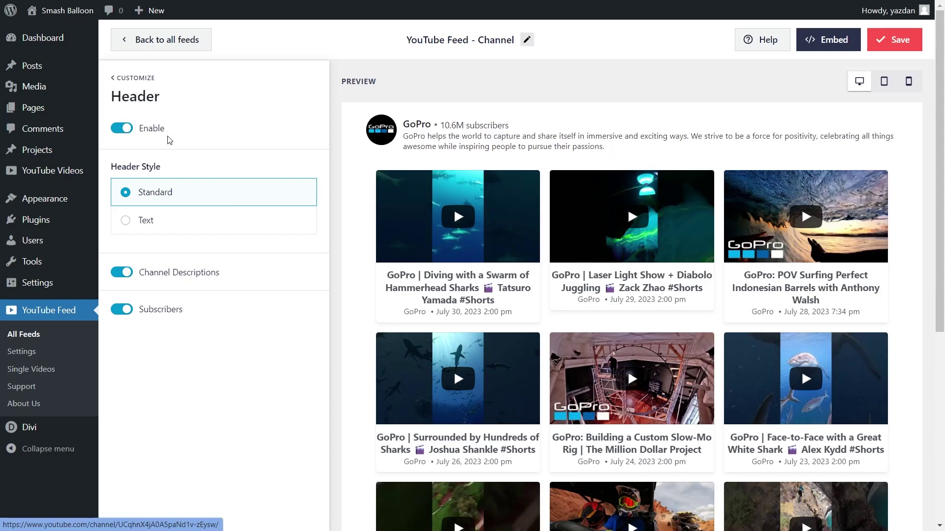
{"action": "left_click", "coordinate": [122, 130]}
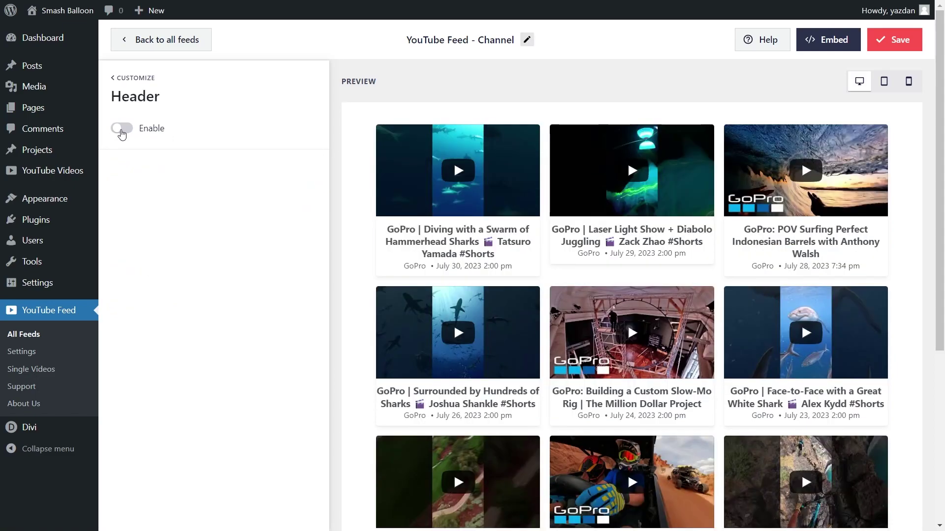
{"action": "left_click", "coordinate": [122, 131]}
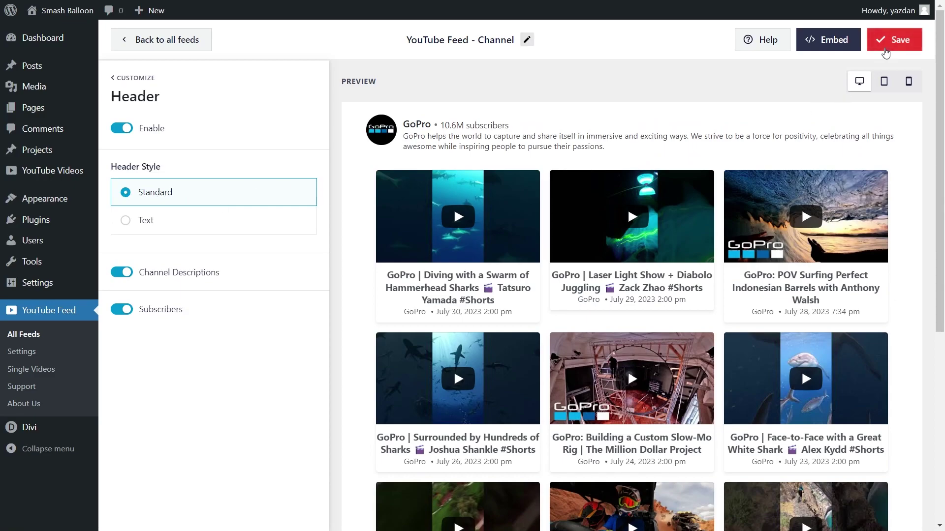
{"action": "left_click", "coordinate": [894, 39]}
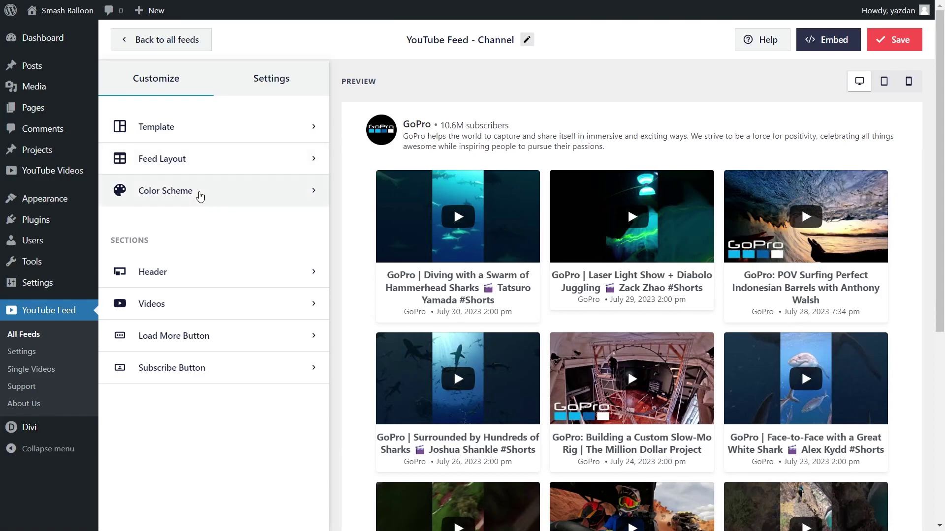
{"action": "left_click", "coordinate": [199, 196]}
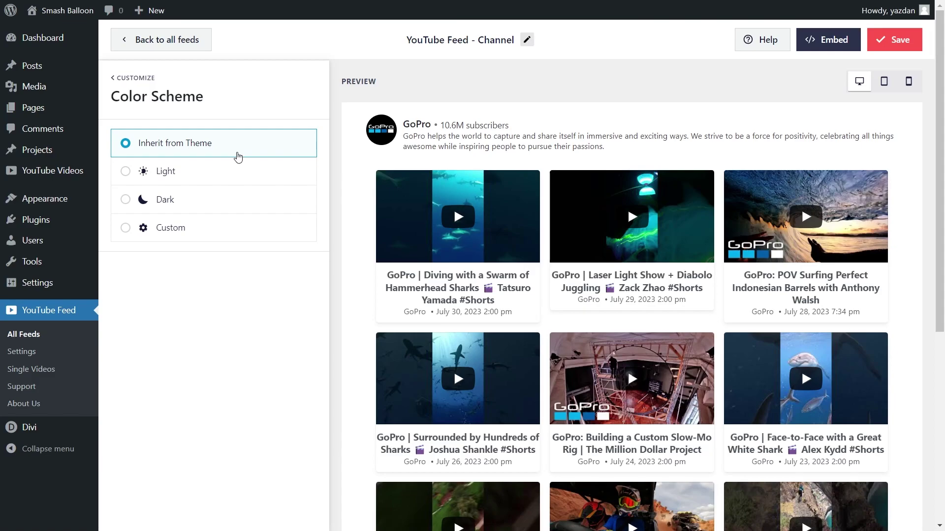
{"action": "left_click", "coordinate": [218, 174]}
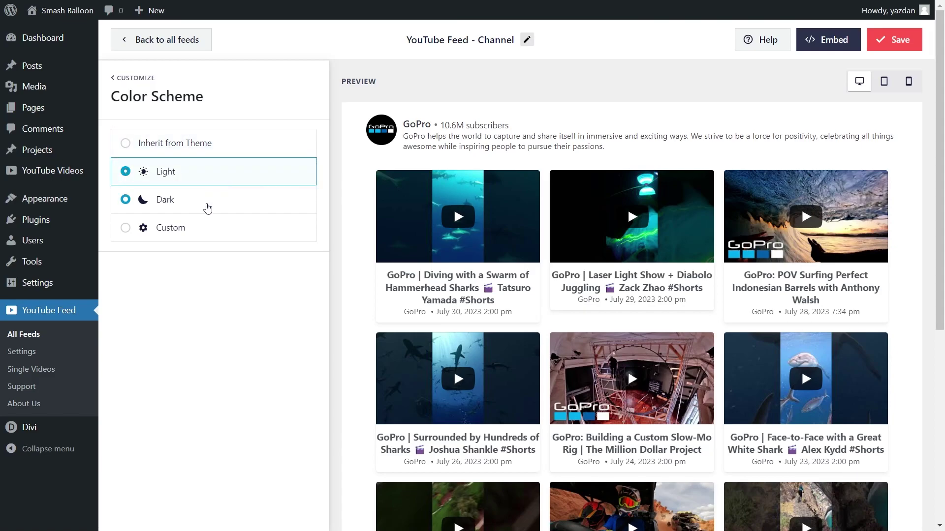
{"action": "left_click", "coordinate": [207, 208]}
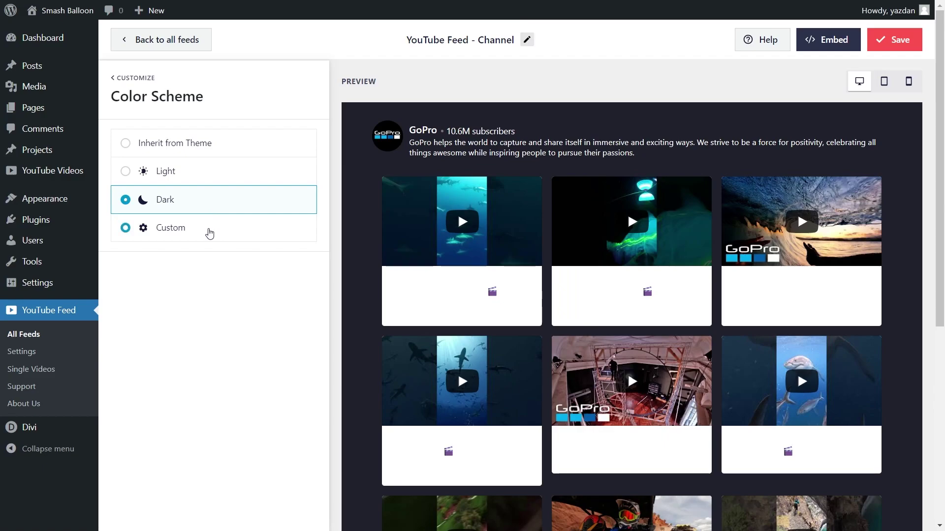
{"action": "left_click", "coordinate": [210, 231]}
{"action": "left_click", "coordinate": [299, 291]}
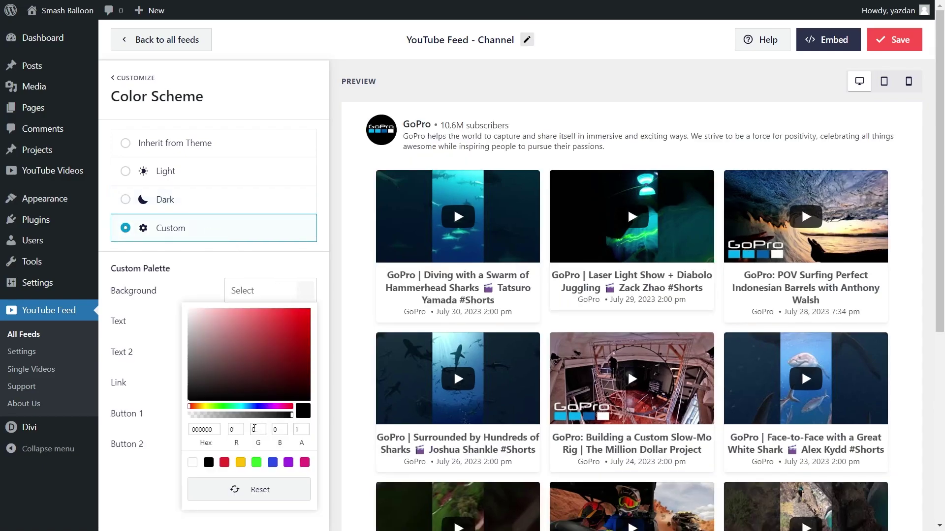
{"action": "left_click", "coordinate": [224, 462]}
{"action": "left_click", "coordinate": [240, 462]}
{"action": "left_click", "coordinate": [256, 463]}
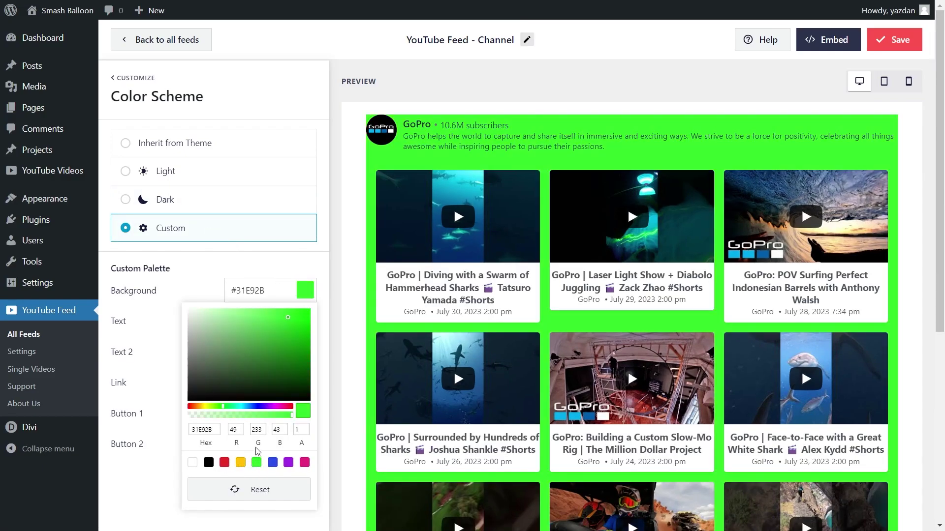
{"action": "left_click", "coordinate": [187, 143]}
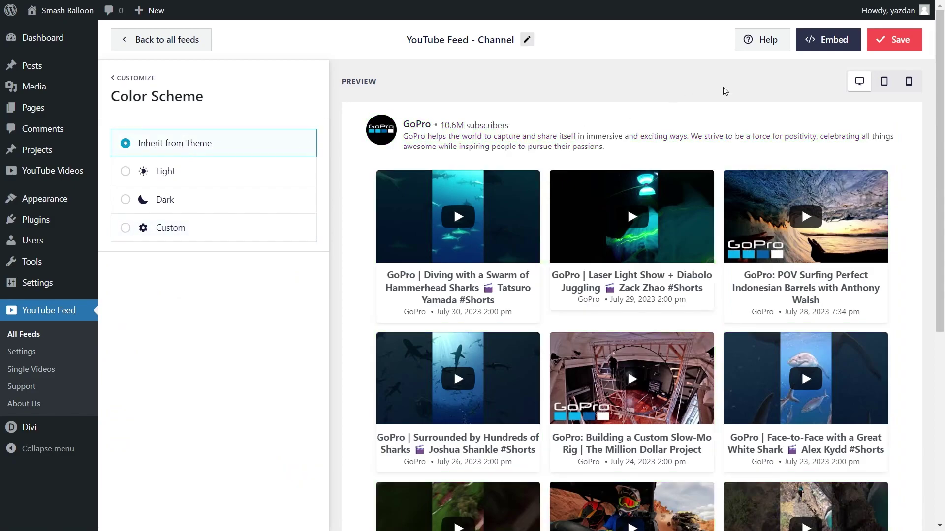
{"action": "left_click", "coordinate": [895, 40]}
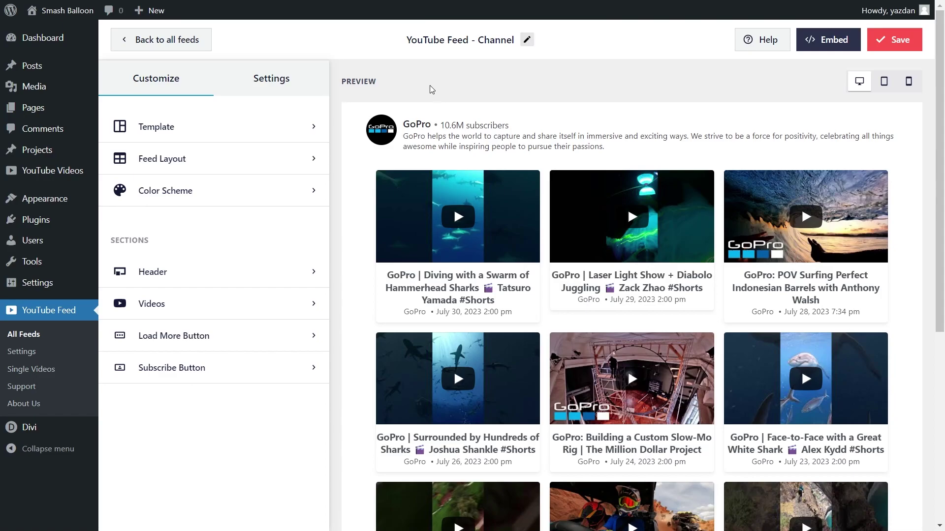
Review the feed's Filters and Moderation settings, then save the feed.
{"action": "left_click", "coordinate": [291, 88]}
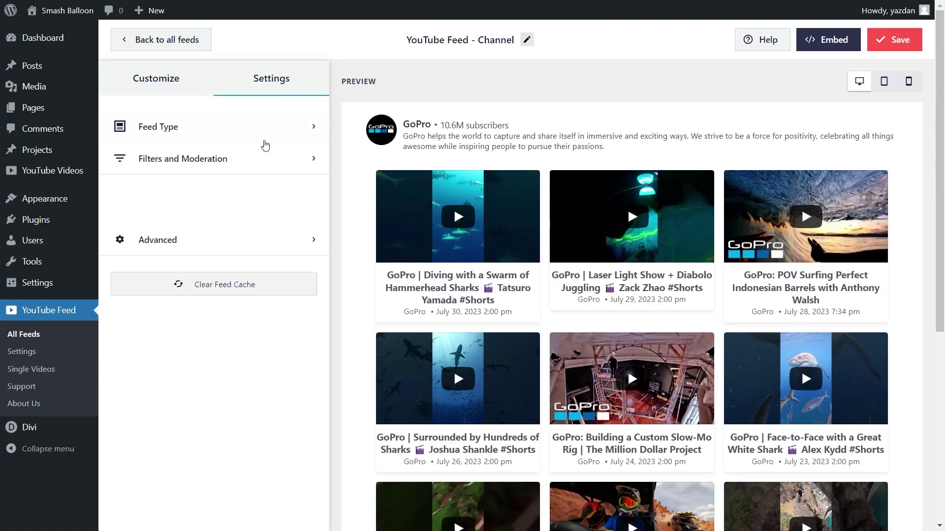
{"action": "left_click", "coordinate": [254, 166]}
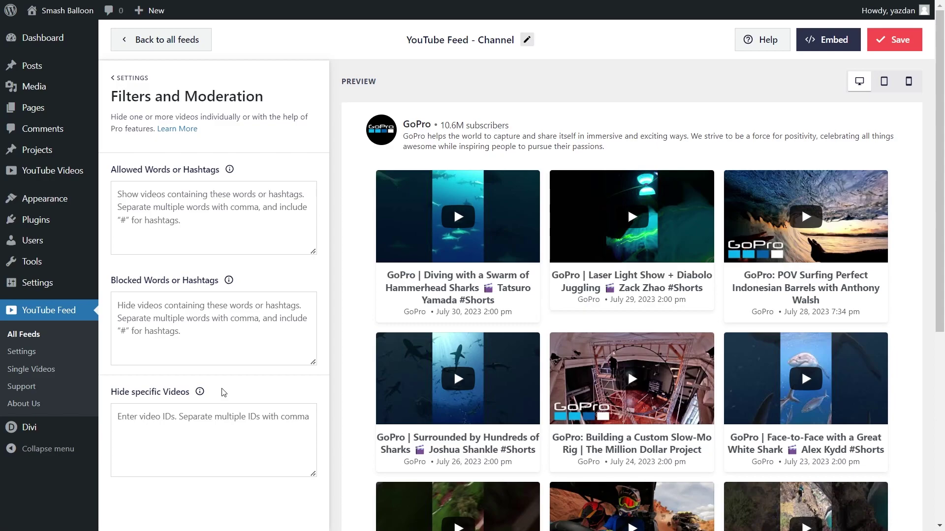
{"action": "left_click", "coordinate": [902, 39]}
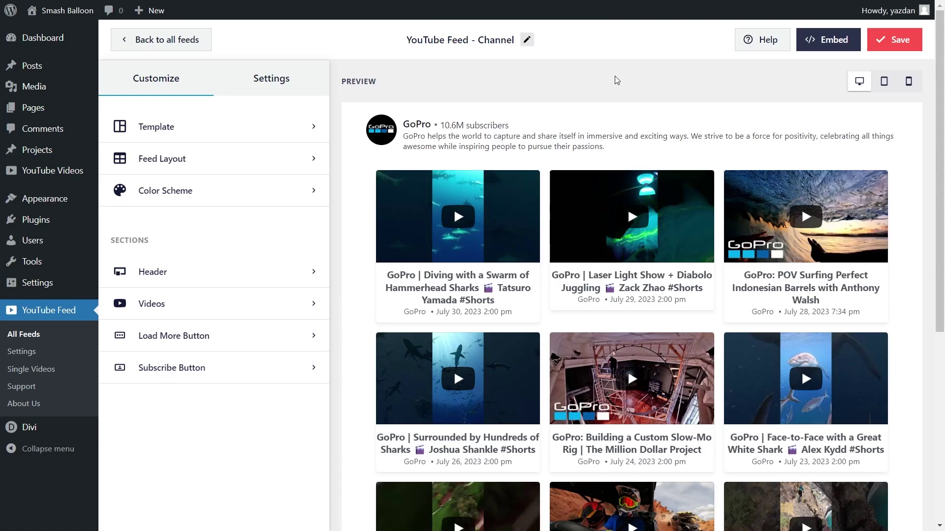
Copy the [youtube-feed feed=1] shortcode and add the feed to the Honolulu page.
{"action": "left_click", "coordinate": [850, 50]}
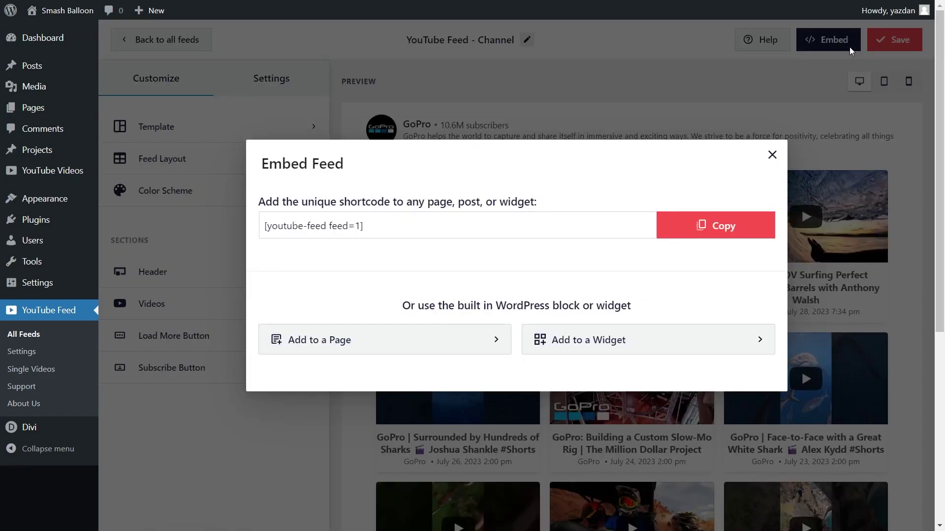
{"action": "left_click", "coordinate": [714, 227]}
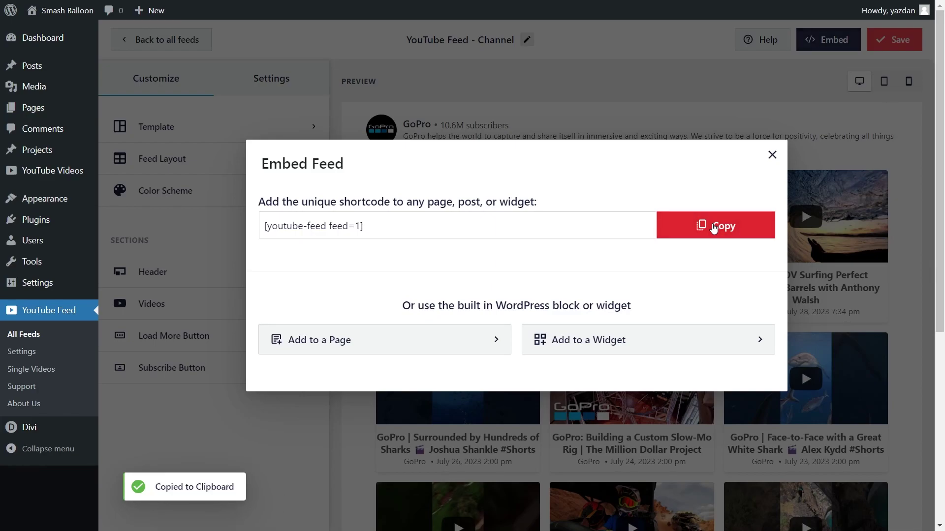
{"action": "left_click", "coordinate": [319, 348]}
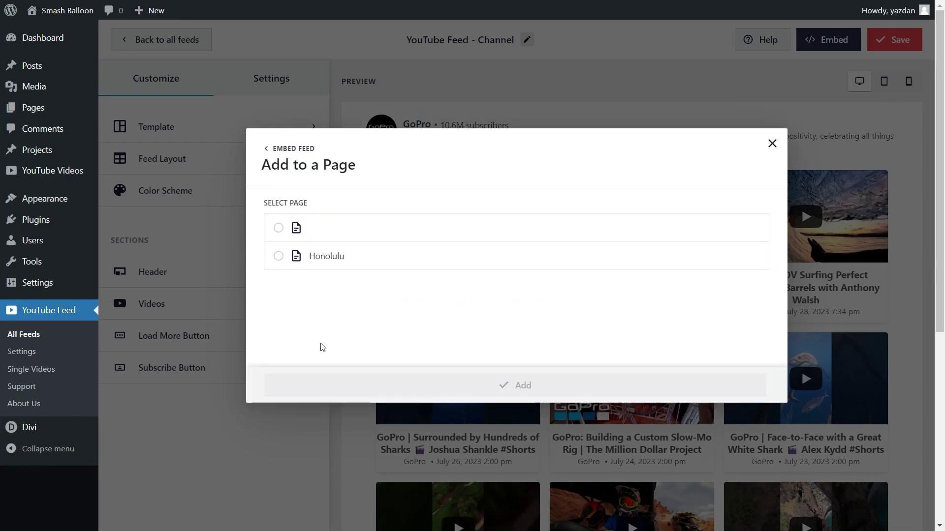
{"action": "left_click", "coordinate": [318, 256]}
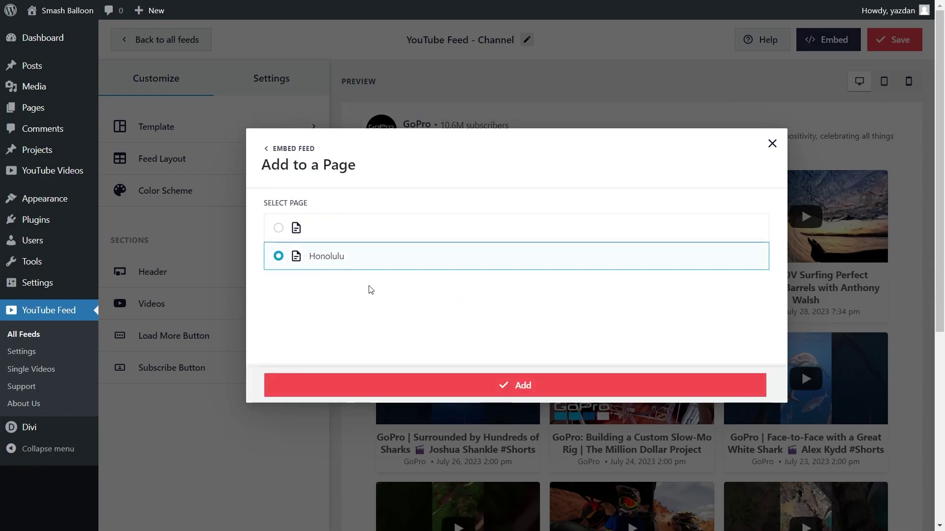
{"action": "left_click", "coordinate": [516, 385]}
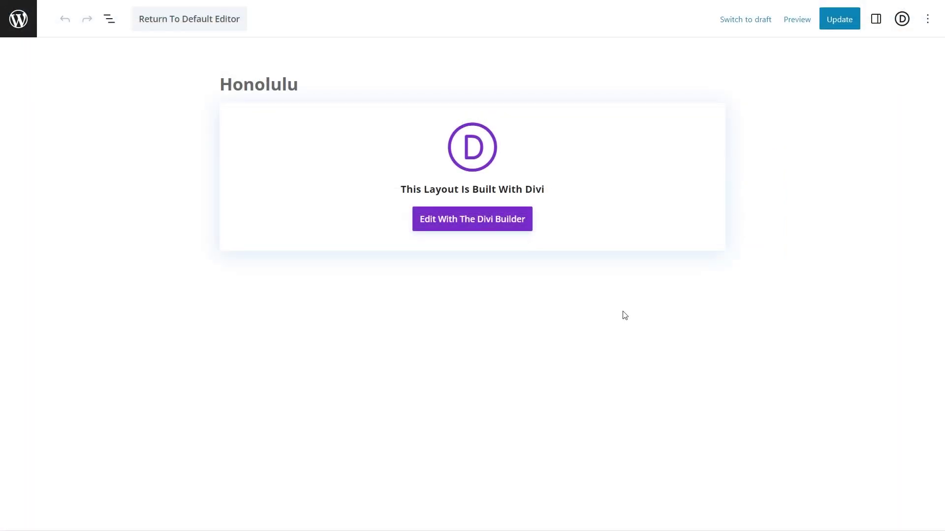
Open Honolulu in the Divi Builder and insert a Code module into the empty row.
{"action": "left_click", "coordinate": [481, 227]}
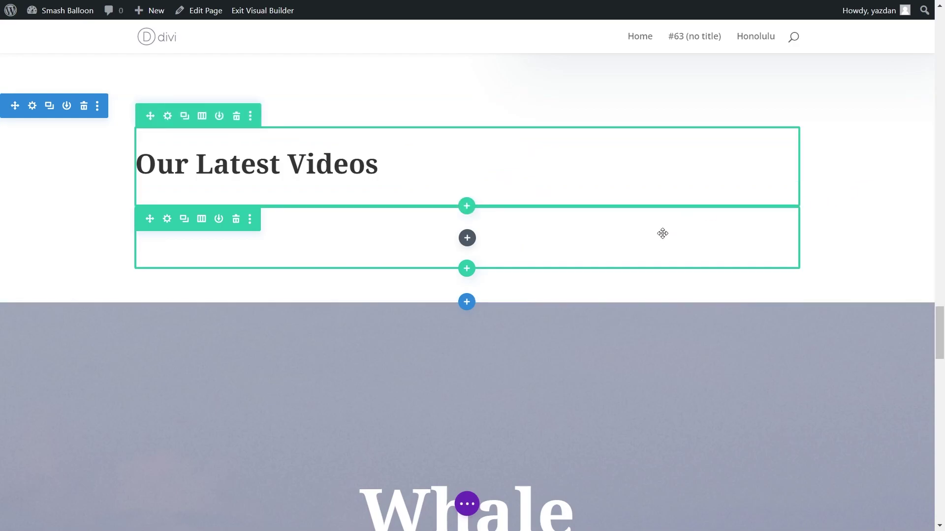
{"action": "left_click", "coordinate": [467, 238]}
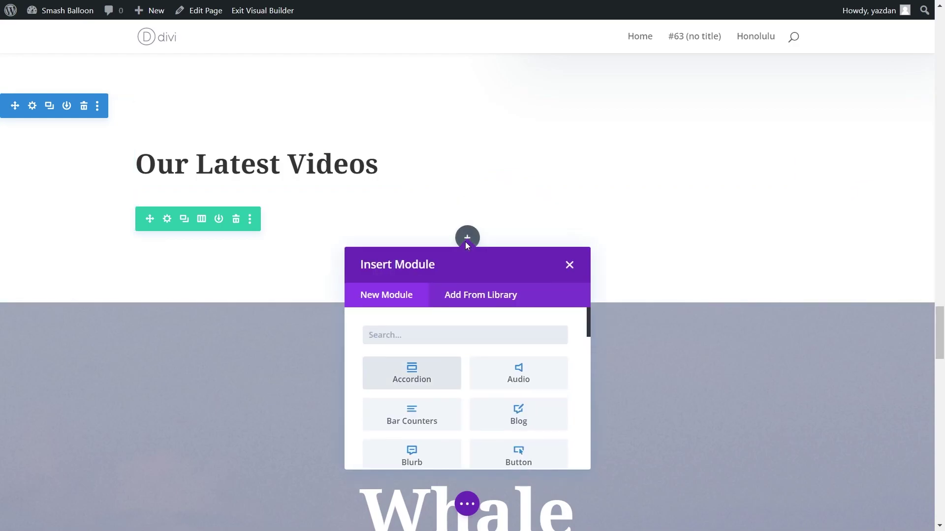
{"action": "type", "text": "code"}
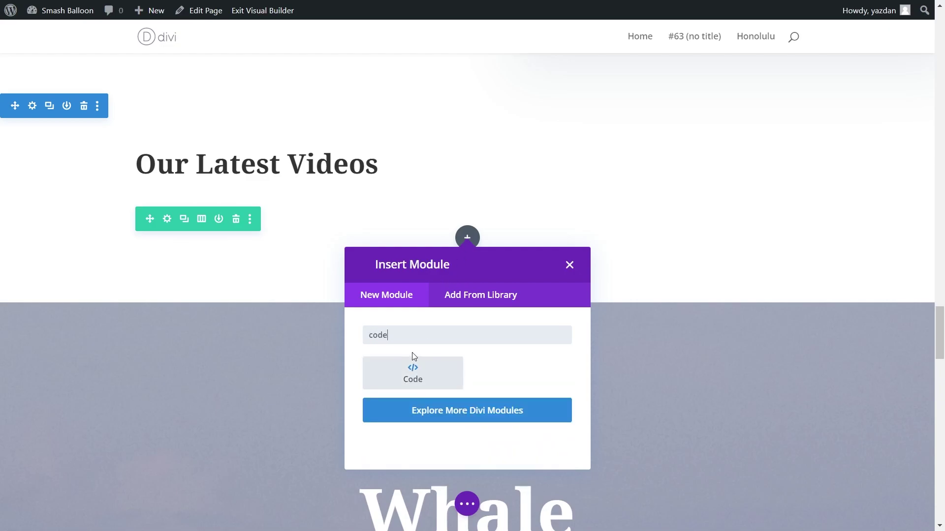
{"action": "left_click", "coordinate": [412, 382]}
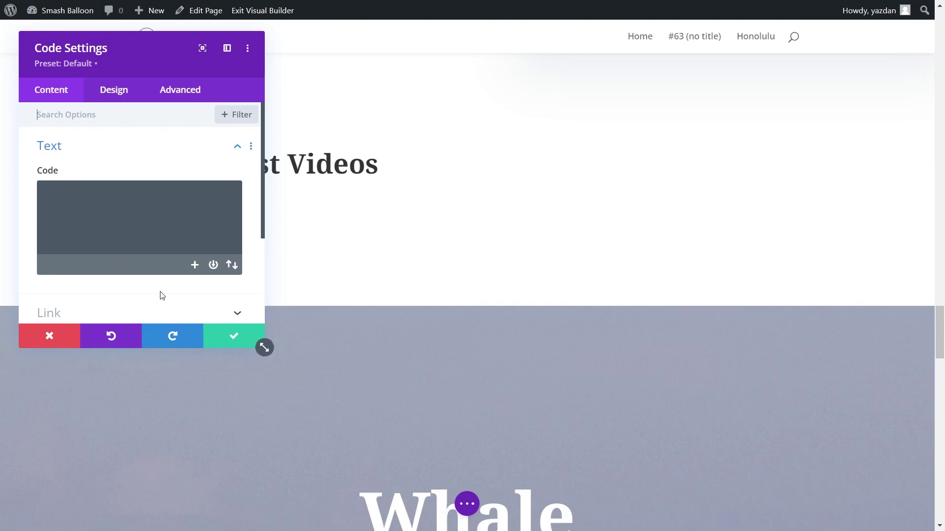
Paste the feed shortcode into the Code module and save the page.
{"action": "left_click", "coordinate": [129, 212]}
{"action": "key", "text": "ctrl+v"}
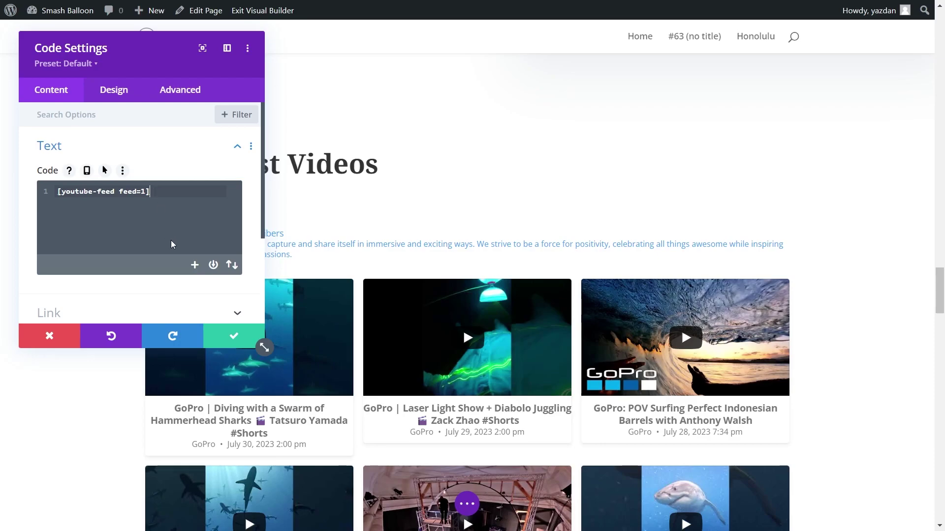
{"action": "left_click", "coordinate": [233, 336]}
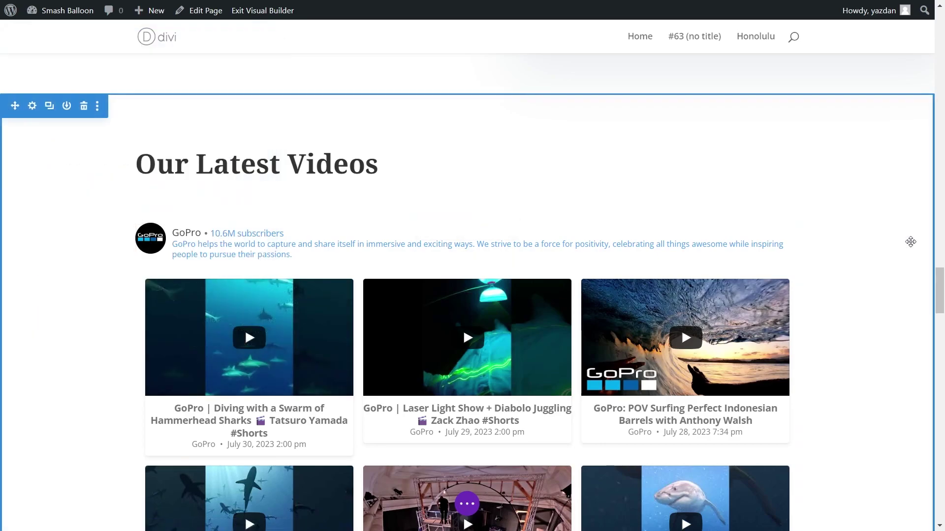
{"action": "scroll", "coordinate": [910, 242], "scroll_direction": "down", "scroll_amount": 9}
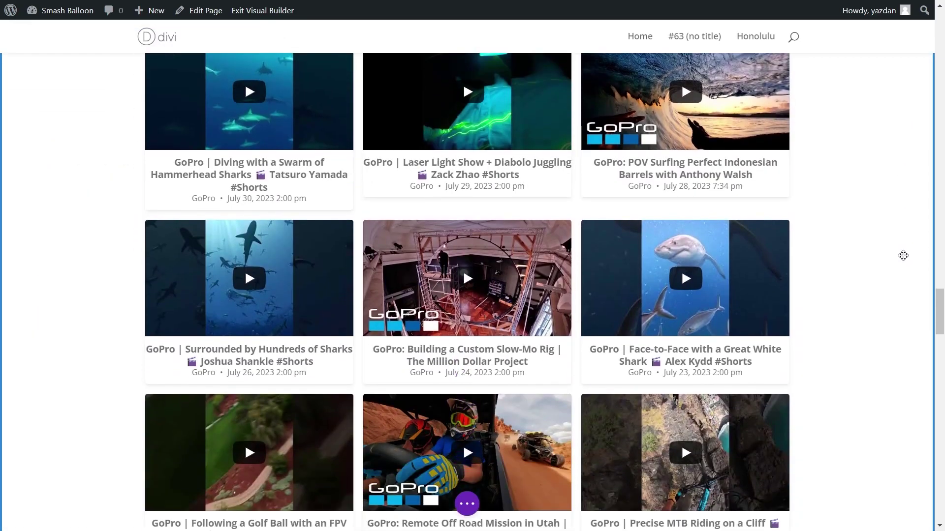
{"action": "scroll", "coordinate": [902, 258], "scroll_direction": "down", "scroll_amount": 3}
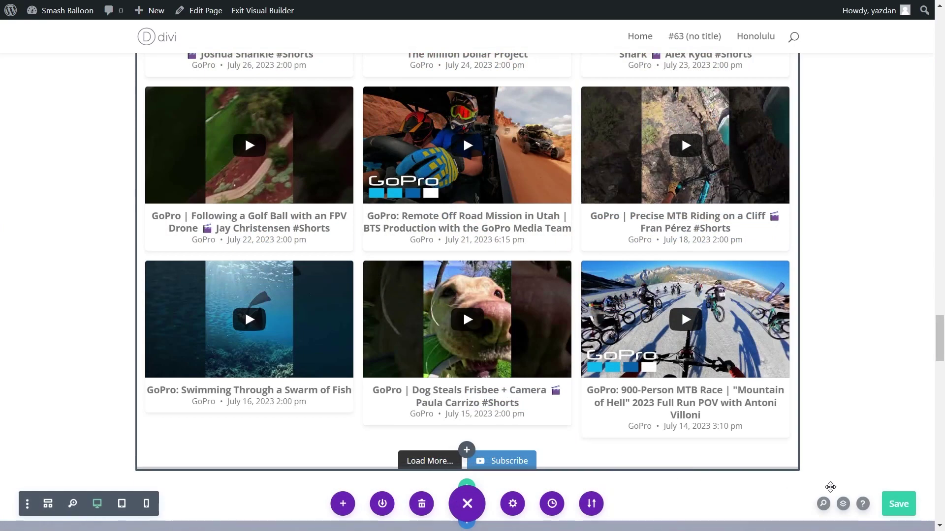
{"action": "left_click", "coordinate": [897, 503]}
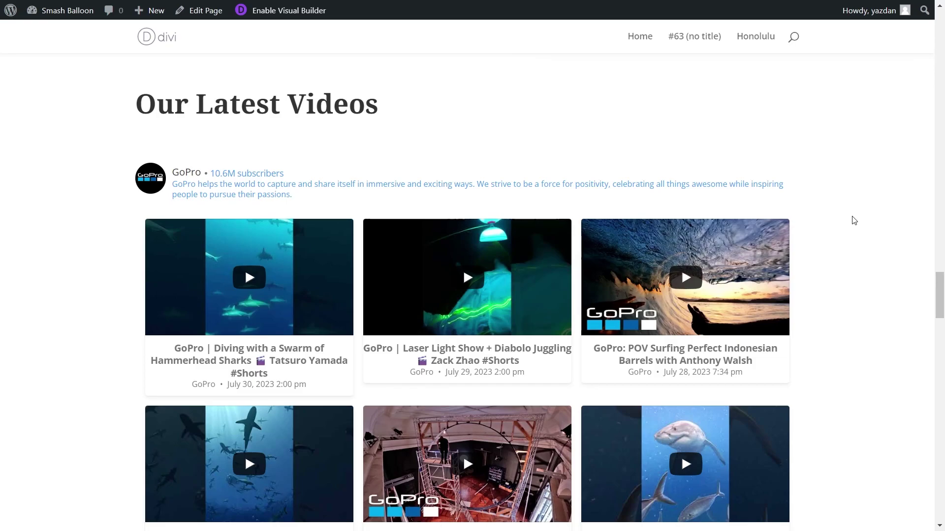
Scroll the live GoPro feed, then preview the Laser Light Show video in the lightbox and close it.
{"action": "scroll", "coordinate": [854, 229], "scroll_direction": "down", "scroll_amount": 2}
{"action": "scroll", "coordinate": [855, 235], "scroll_direction": "down", "scroll_amount": 3}
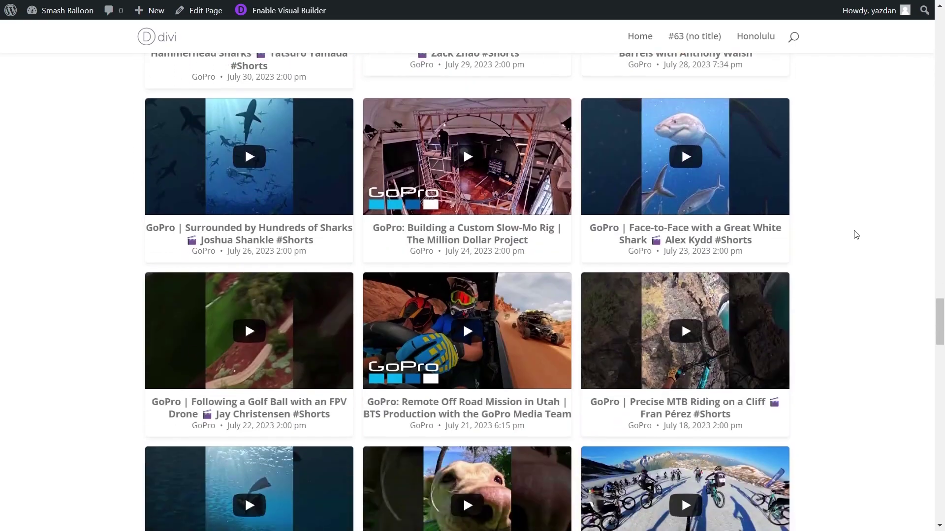
{"action": "scroll", "coordinate": [854, 236], "scroll_direction": "down", "scroll_amount": 3}
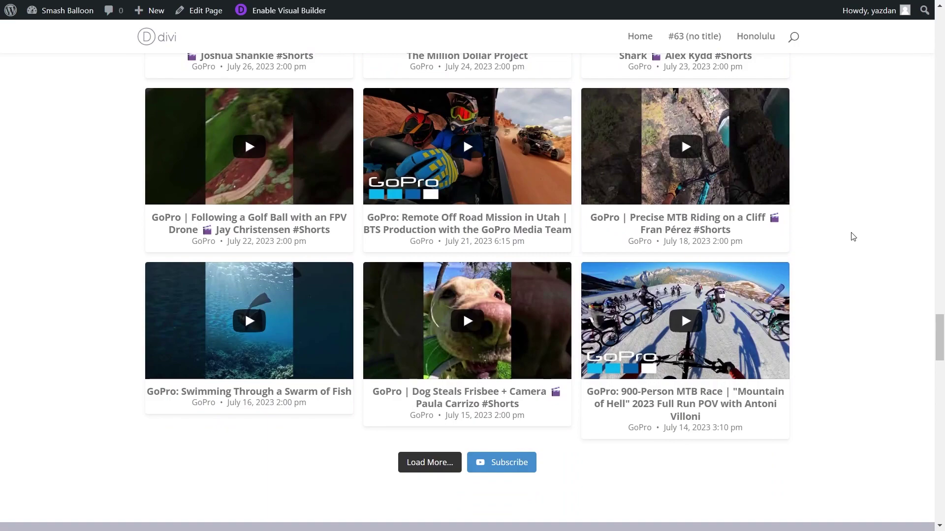
{"action": "scroll", "coordinate": [855, 232], "scroll_direction": "up", "scroll_amount": 6}
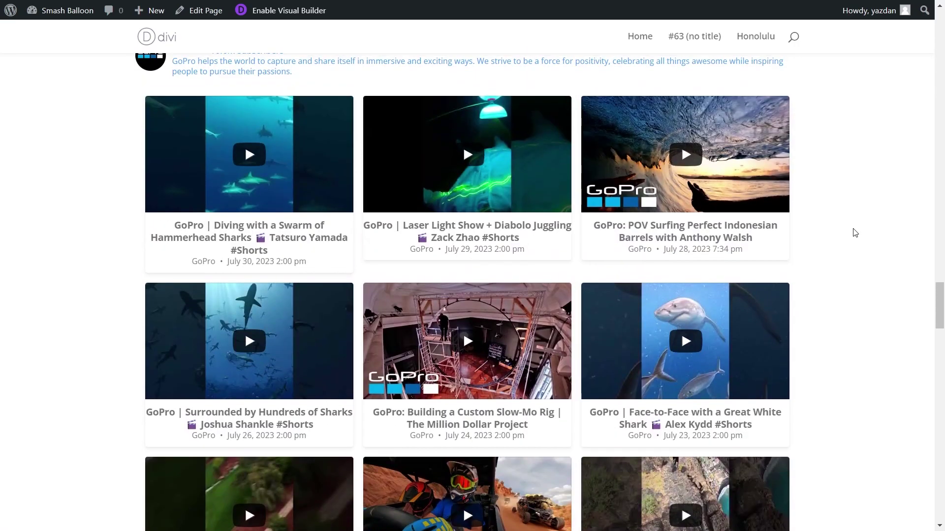
{"action": "left_click", "coordinate": [456, 176]}
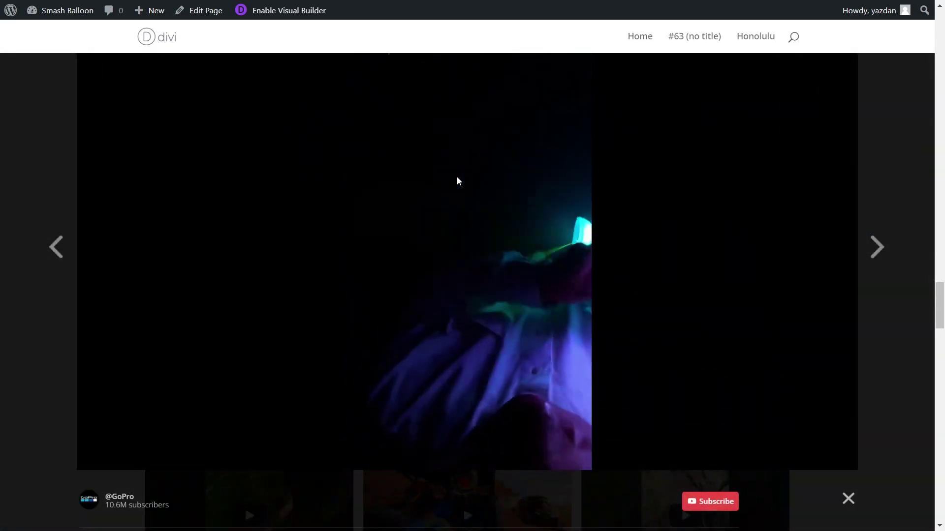
{"action": "left_click", "coordinate": [869, 310]}
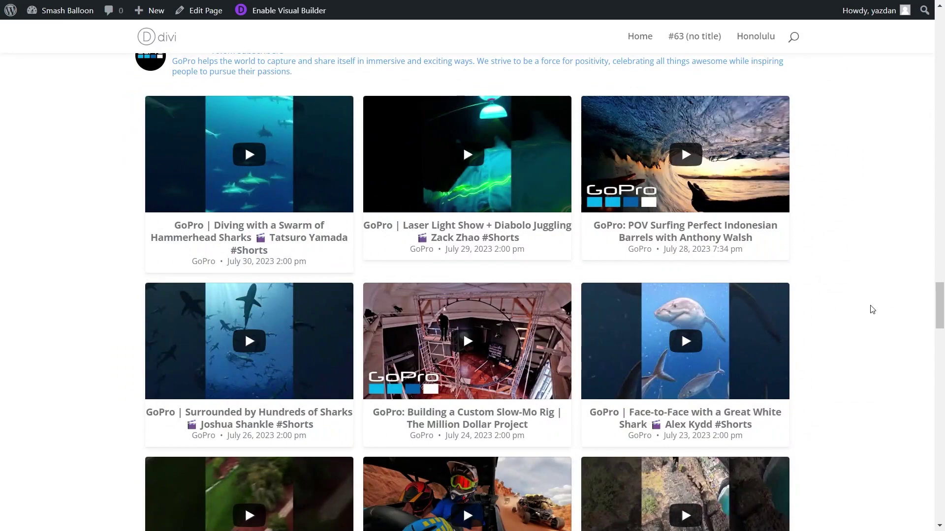
Load more GoPro videos into the grid below the first twelve.
{"action": "scroll", "coordinate": [867, 320], "scroll_direction": "down", "scroll_amount": 6}
{"action": "scroll", "coordinate": [868, 325], "scroll_direction": "down", "scroll_amount": 1}
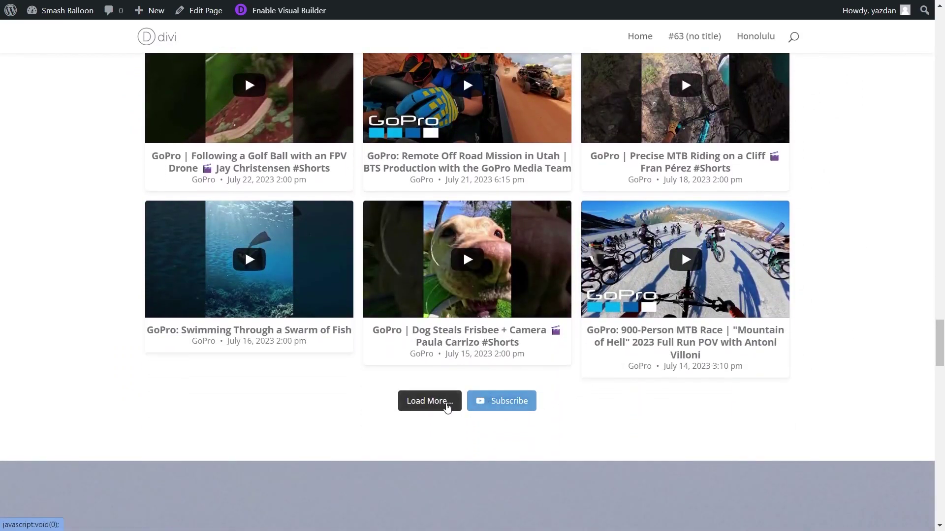
{"action": "left_click", "coordinate": [430, 402]}
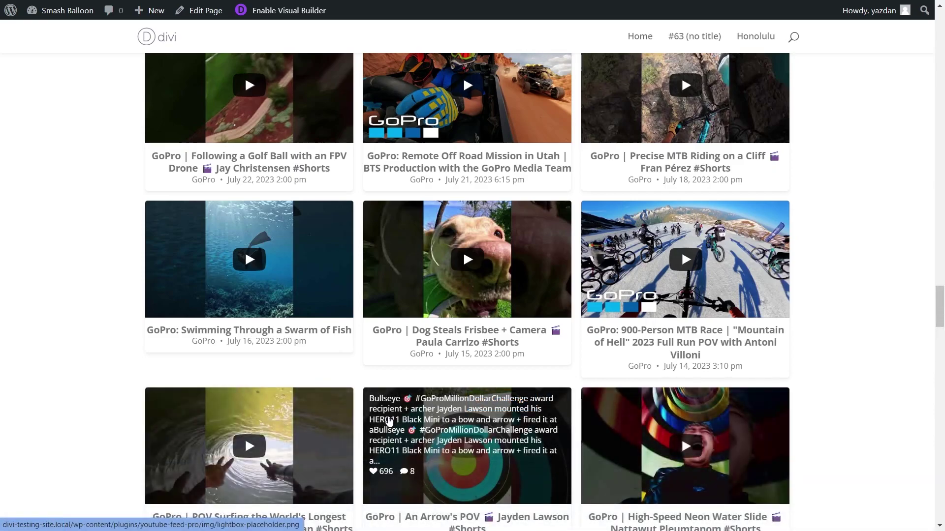
{"action": "scroll", "coordinate": [389, 421], "scroll_direction": "down", "scroll_amount": 6}
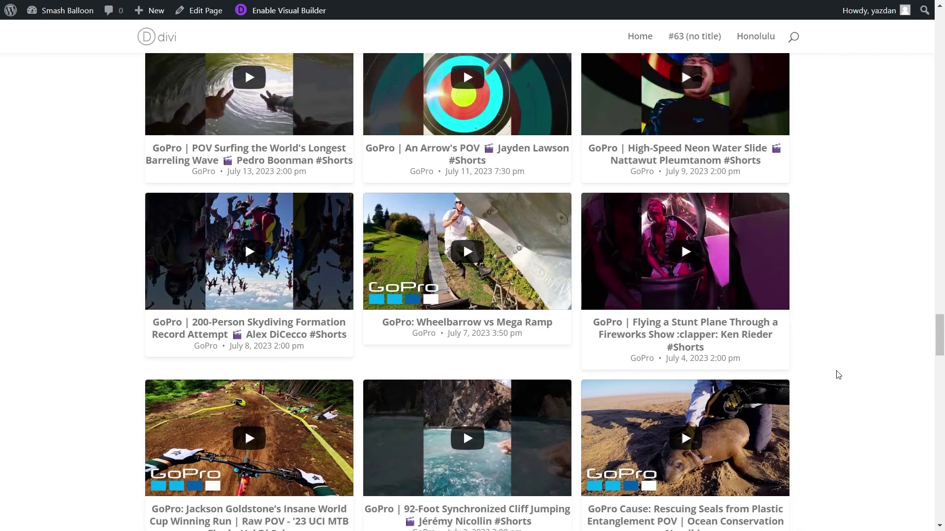